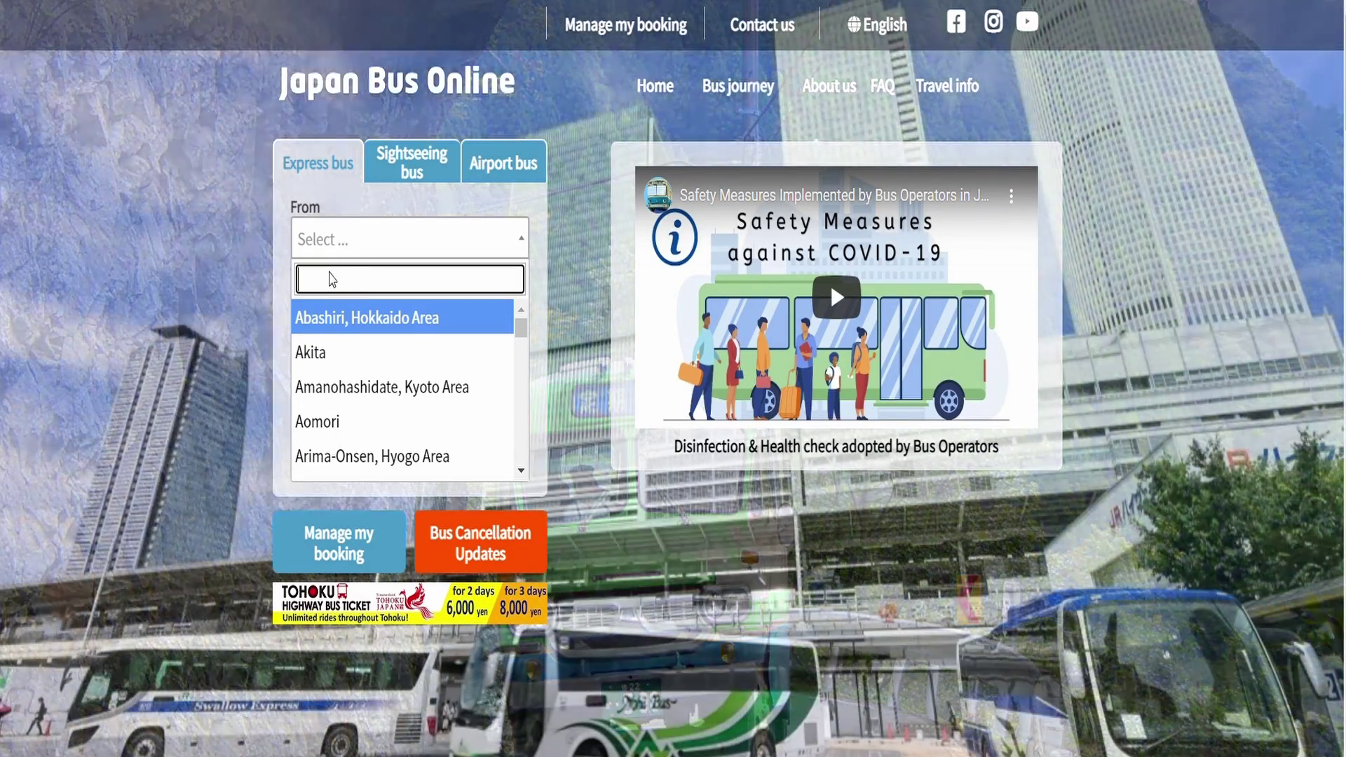
Step: Set the bus search to Osaka → Tokyo, departing July 31, 2022
text(Osaka)
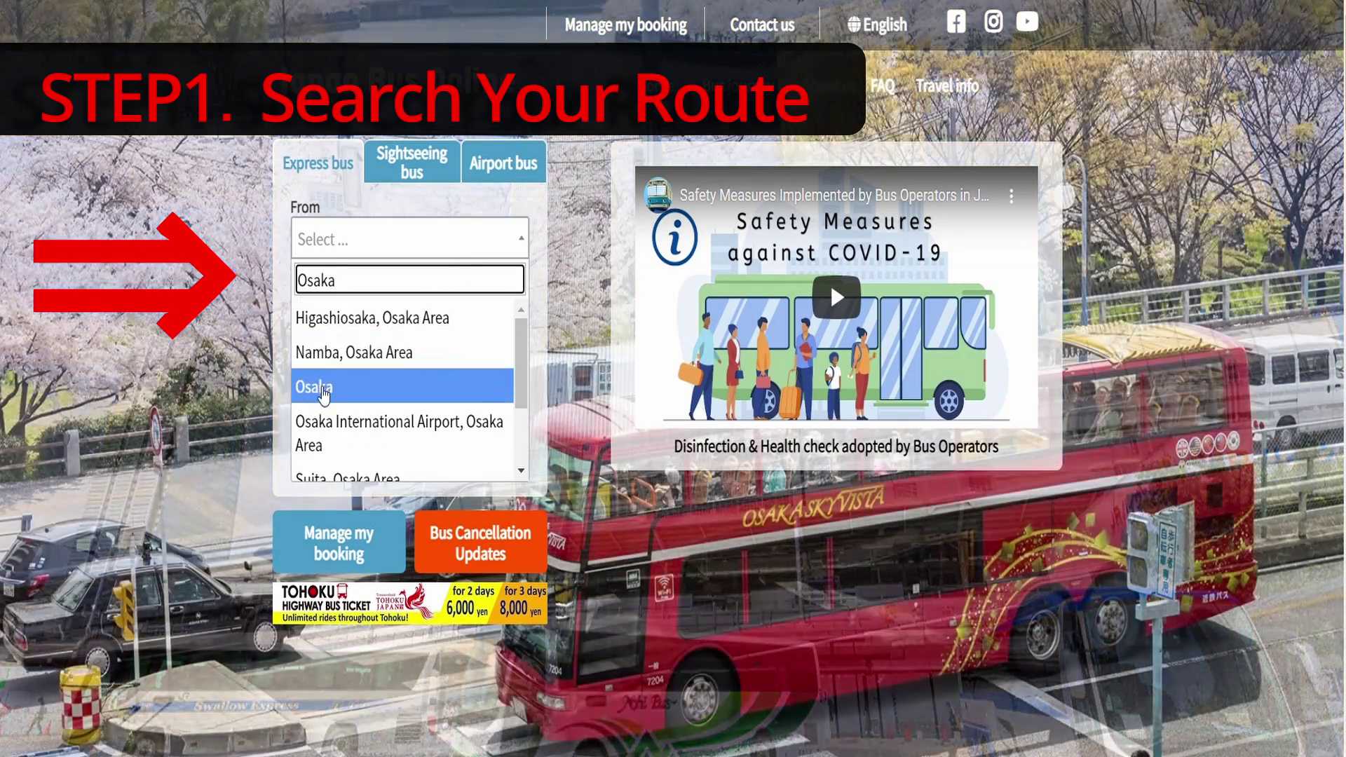
click(330, 387)
click(369, 309)
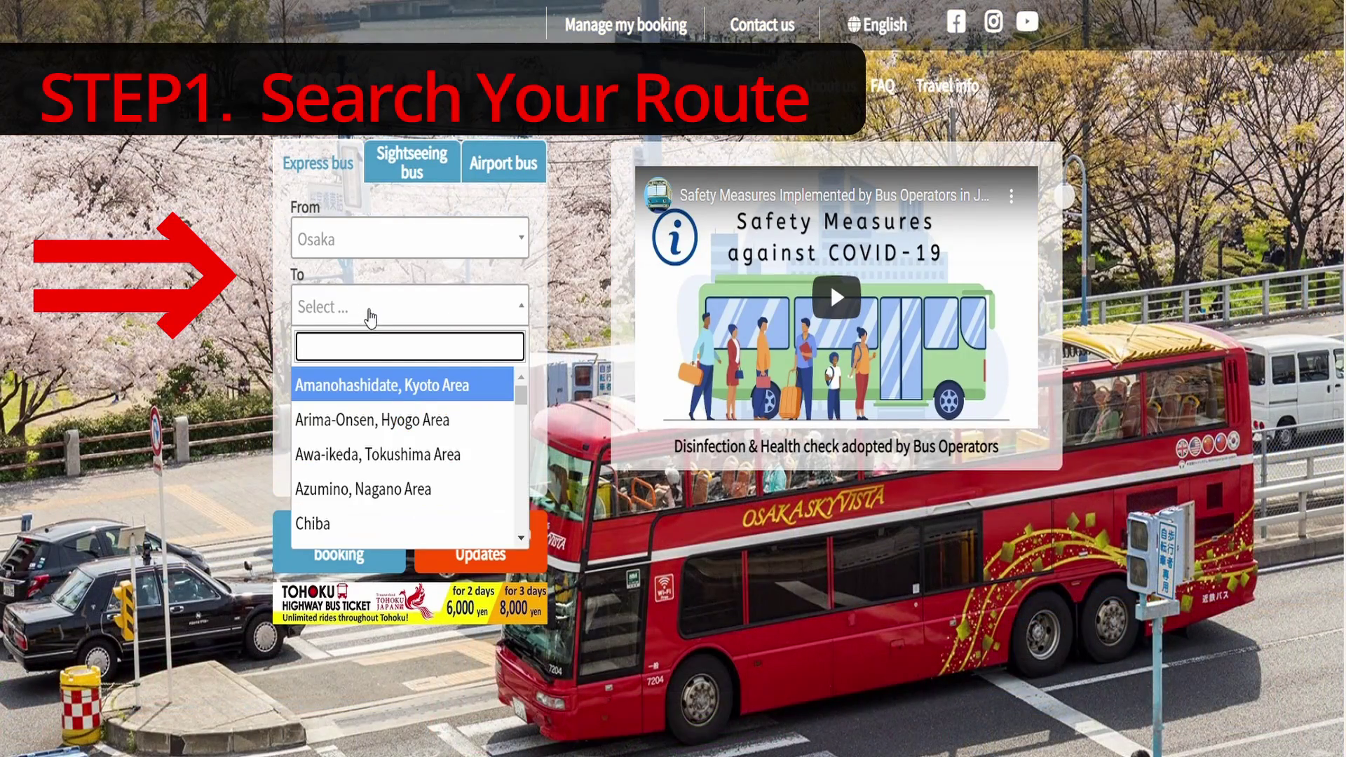
text(Toky)
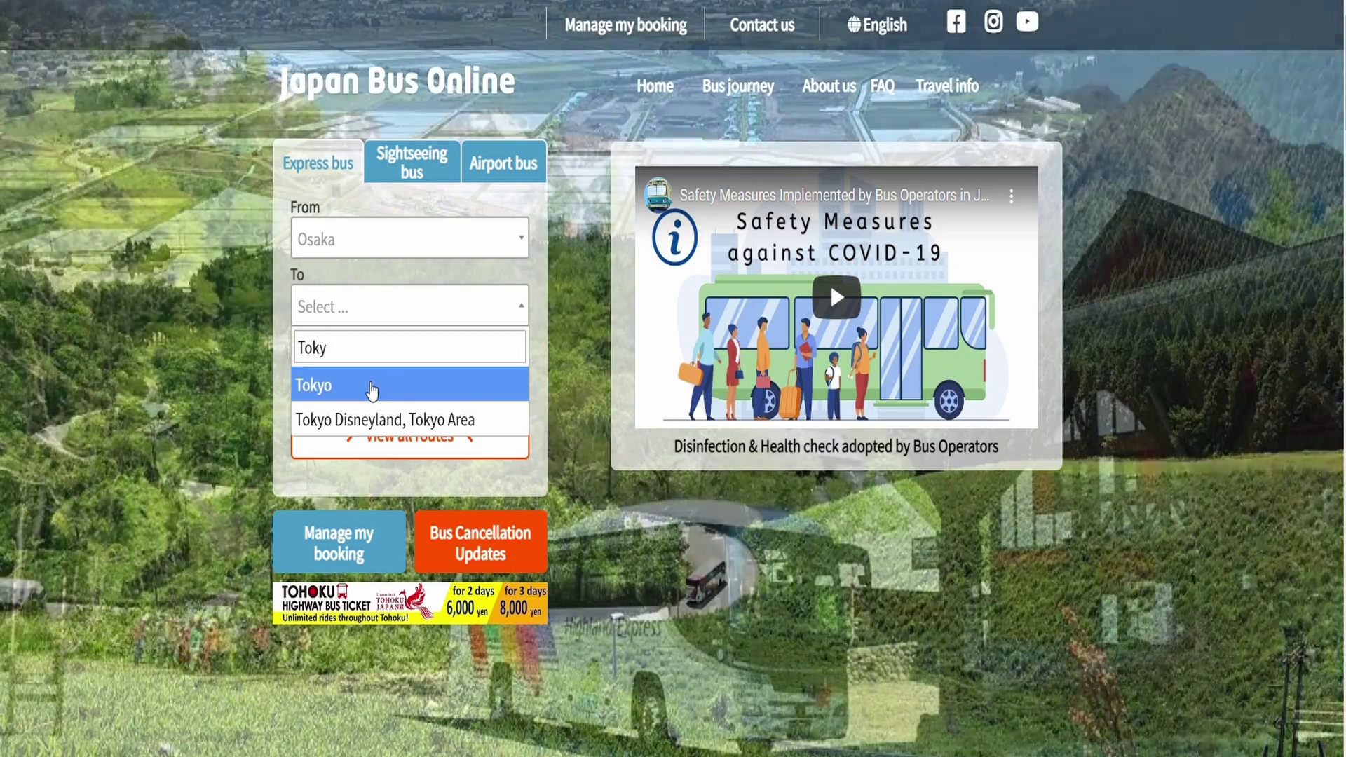
click(372, 387)
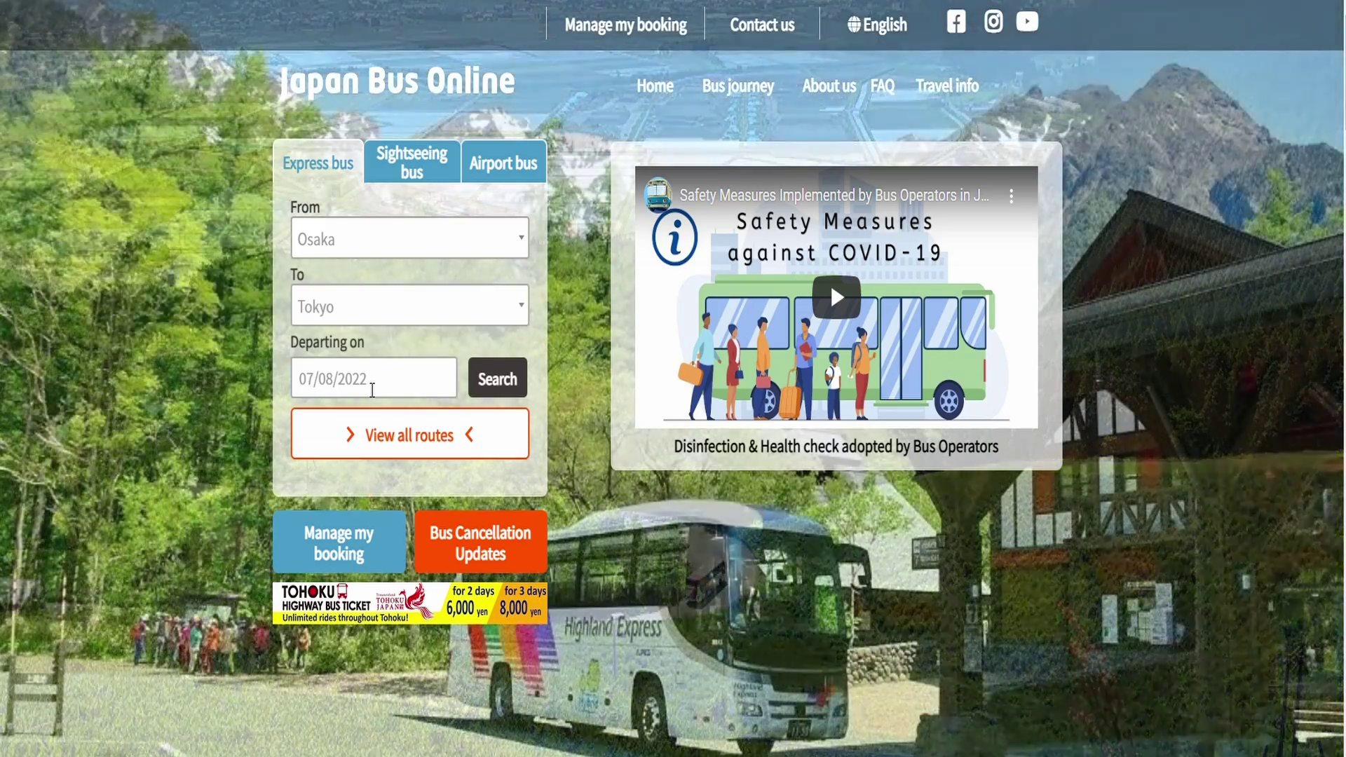
click(375, 388)
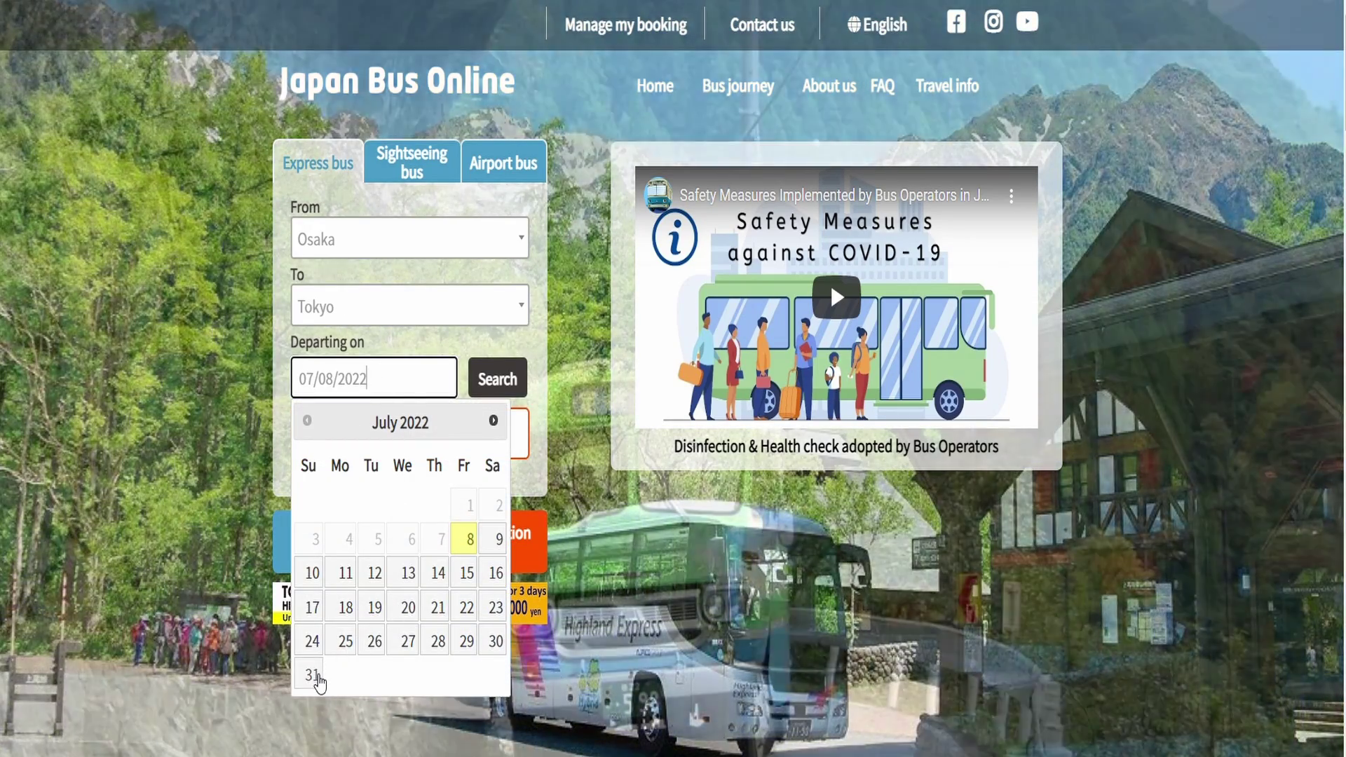
click(315, 677)
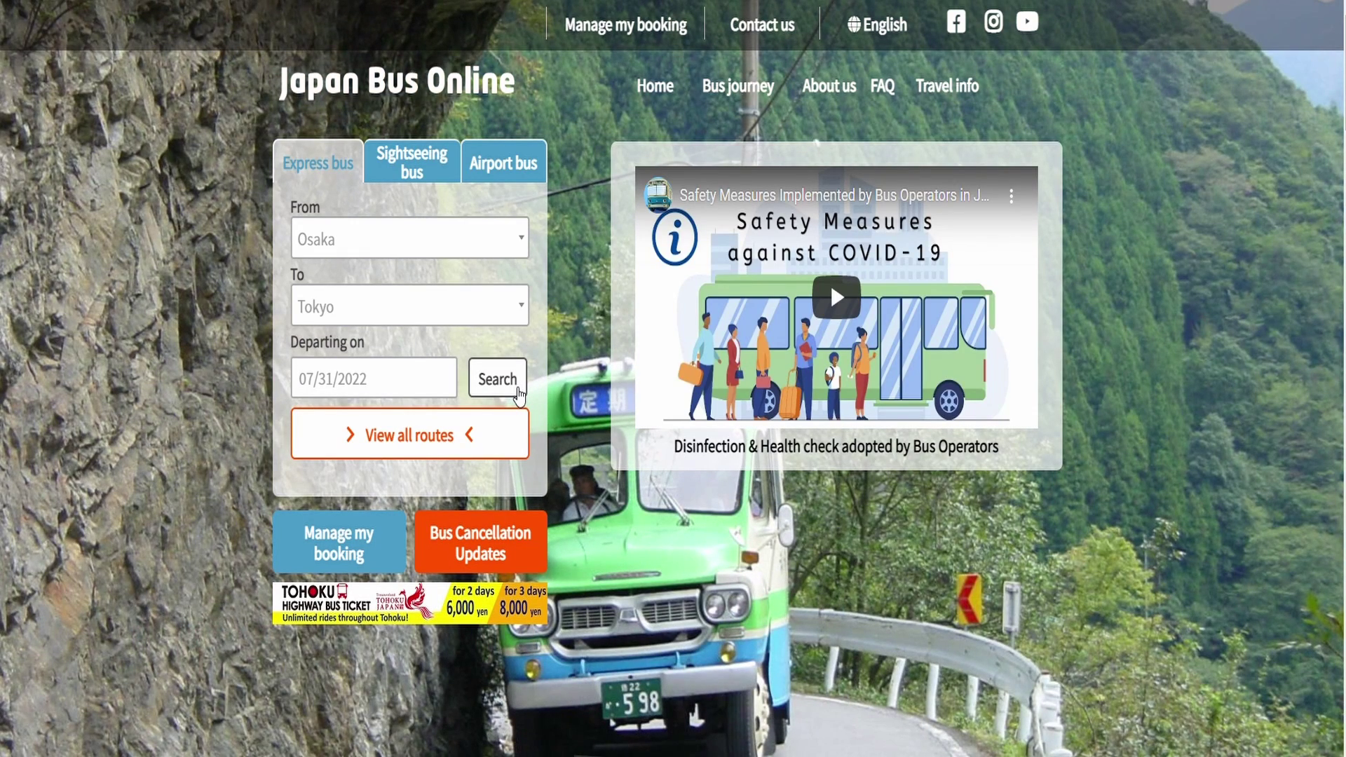
Step: Run the search and scroll the results to the Tokyo Tokkyu New Star card
click(497, 379)
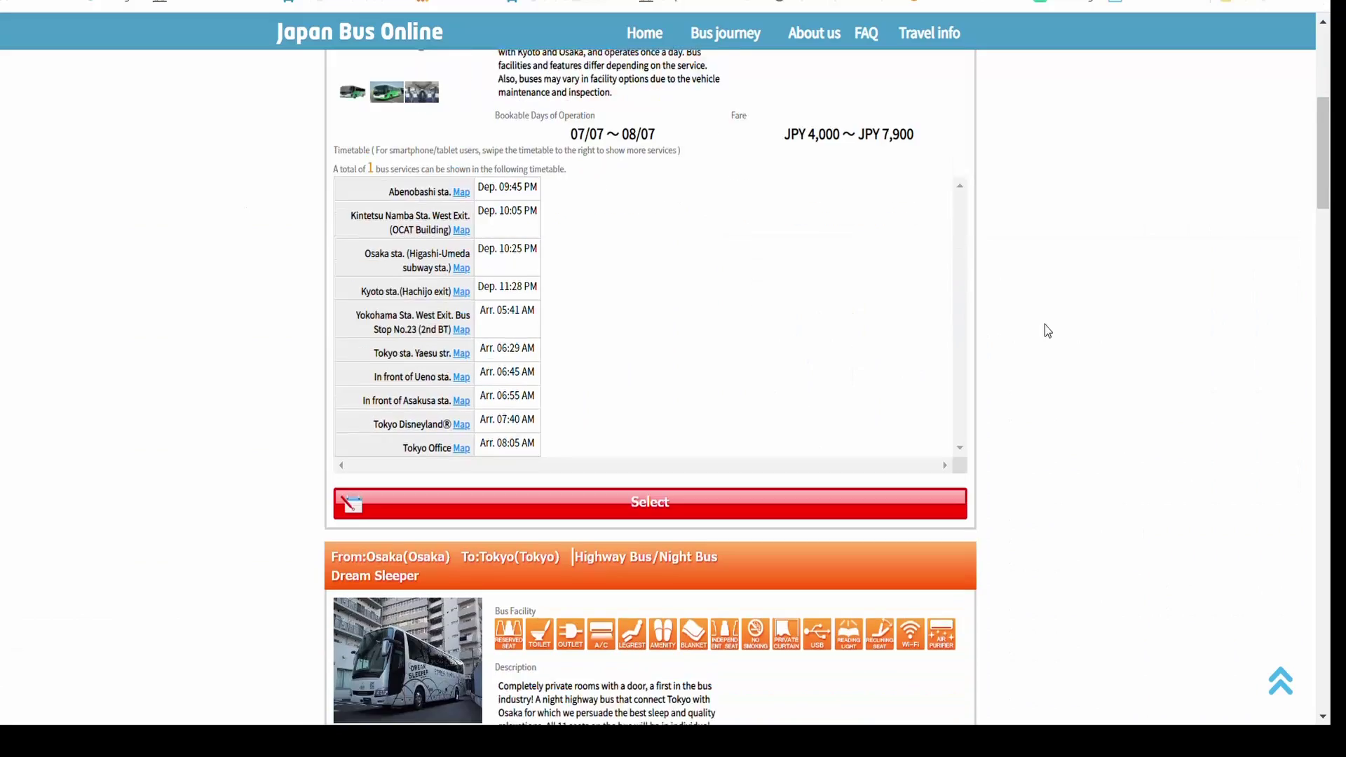
scroll(1045, 325, down, 5)
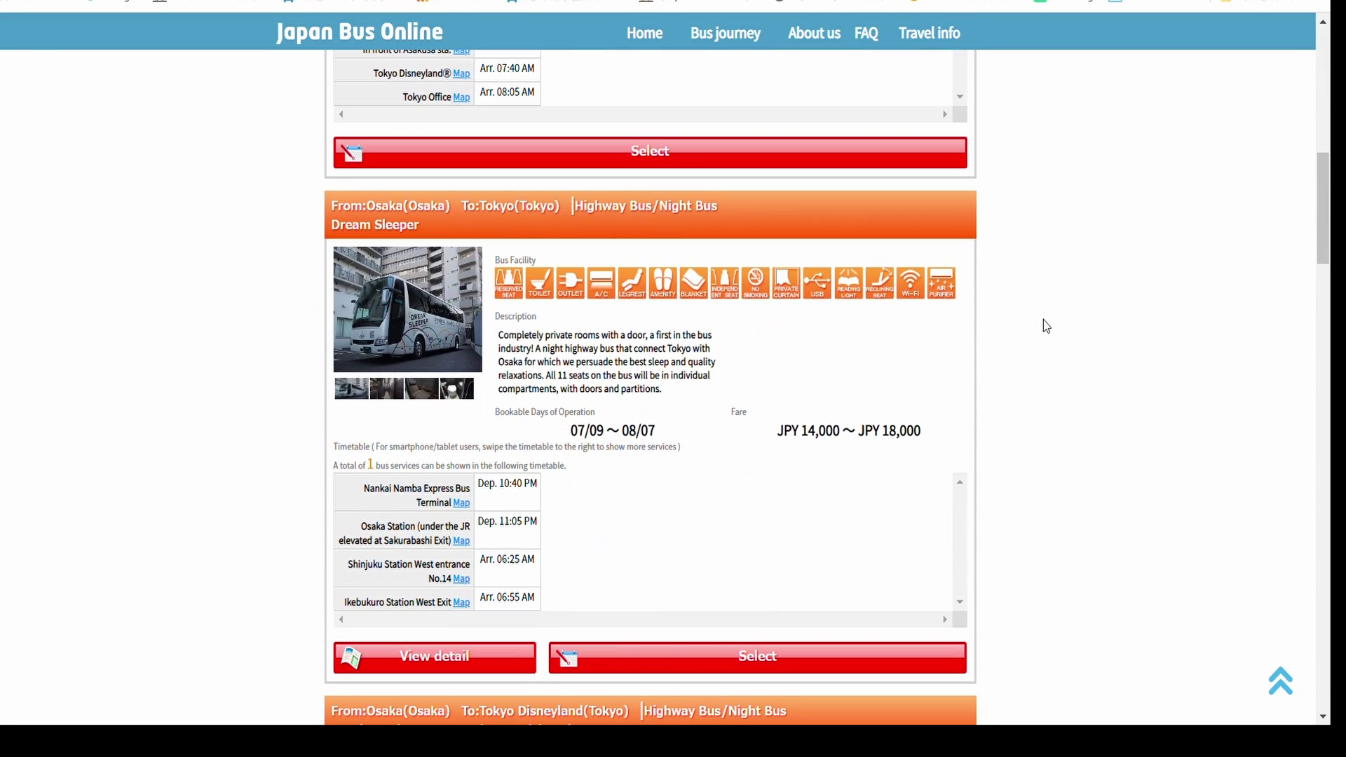
scroll(1045, 325, down, 5)
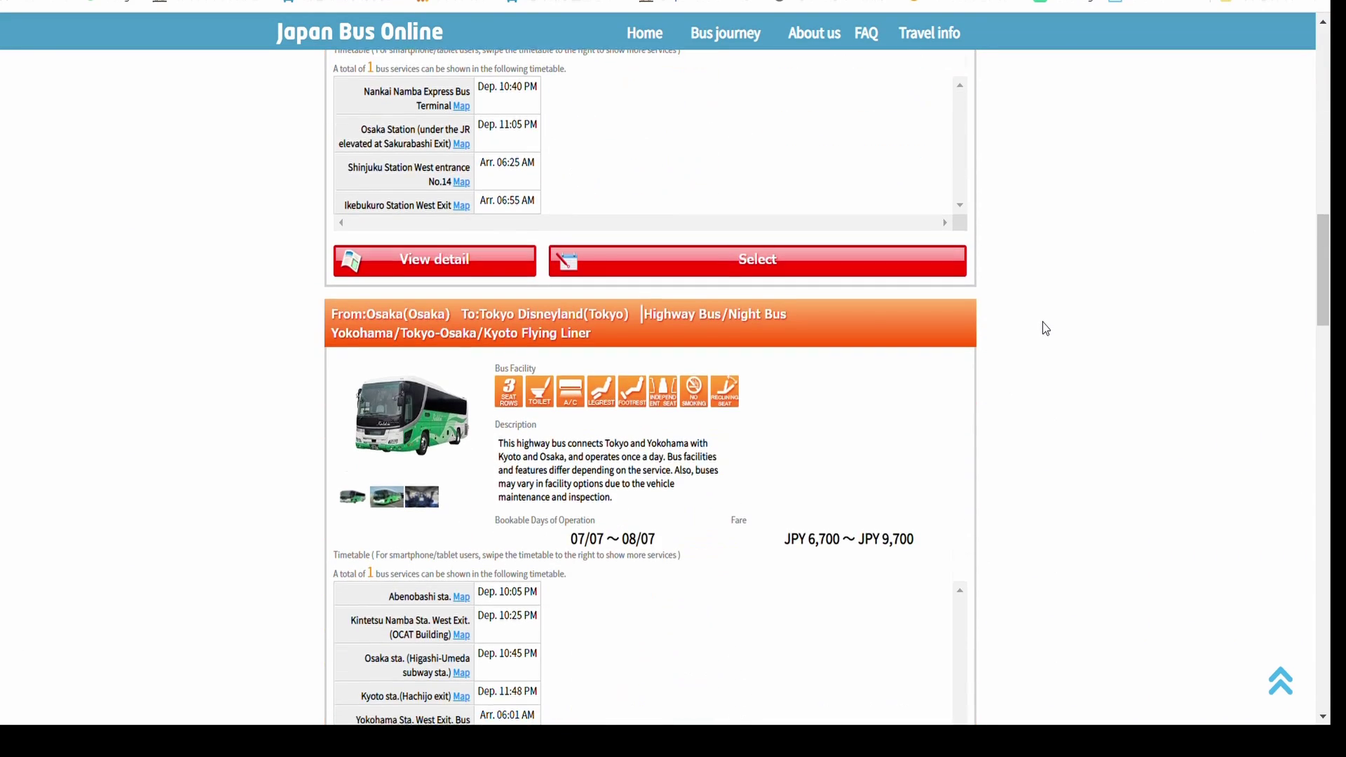
scroll(1042, 322, down, 8)
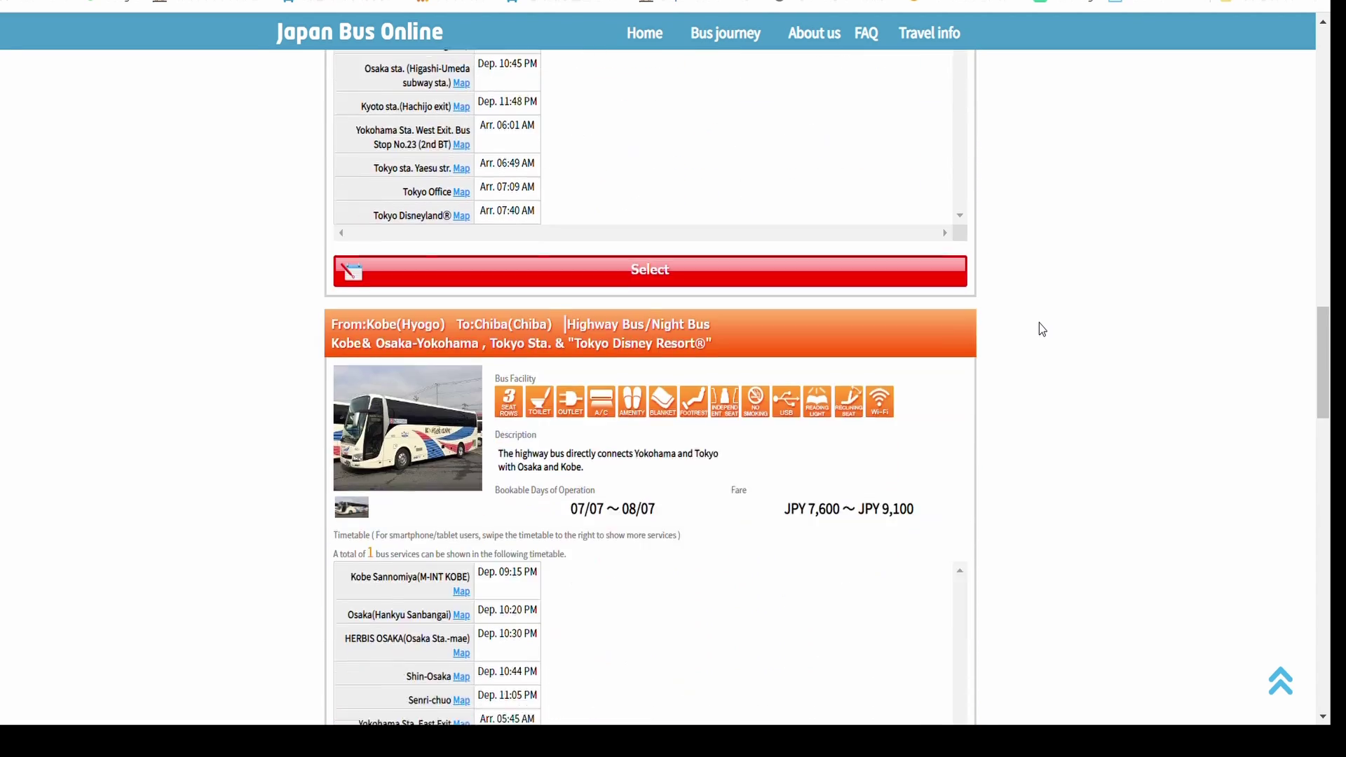
scroll(1040, 323, down, 12)
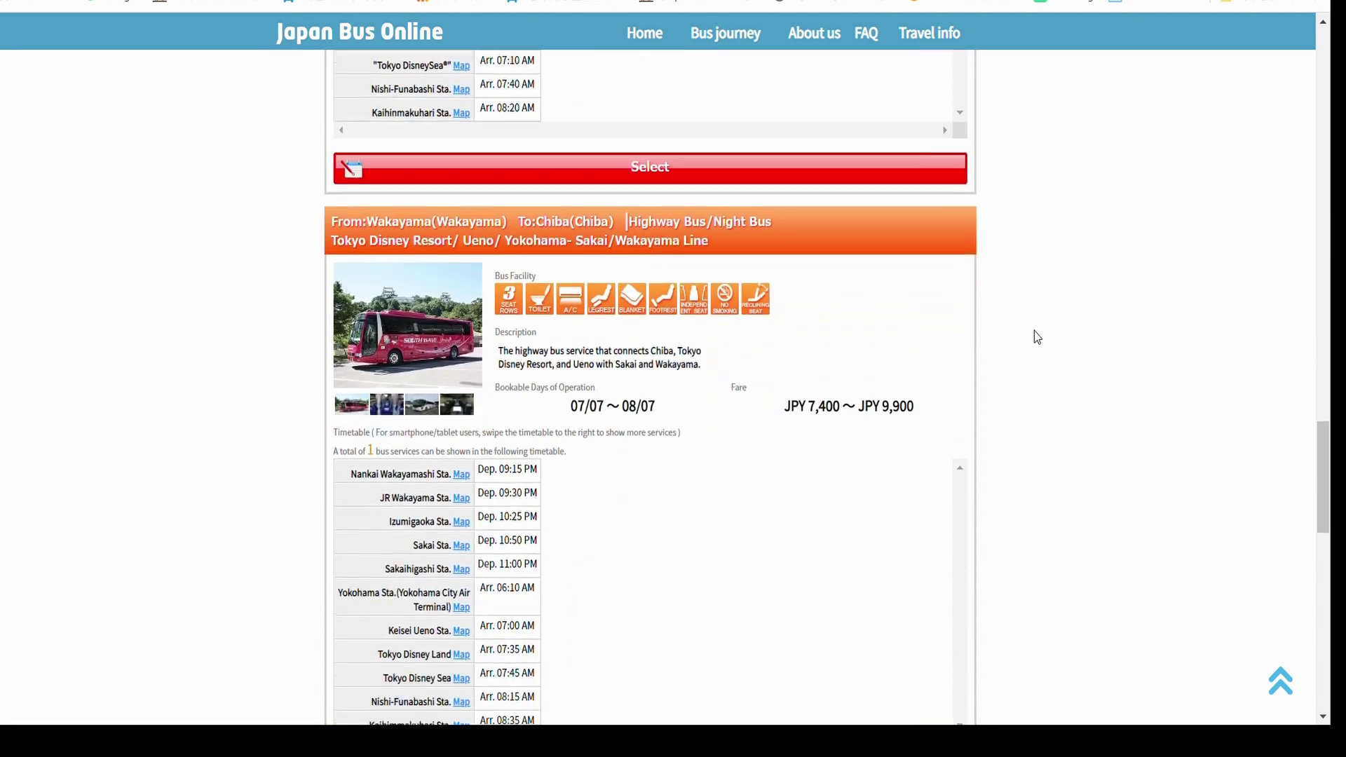
scroll(1035, 334, down, 7)
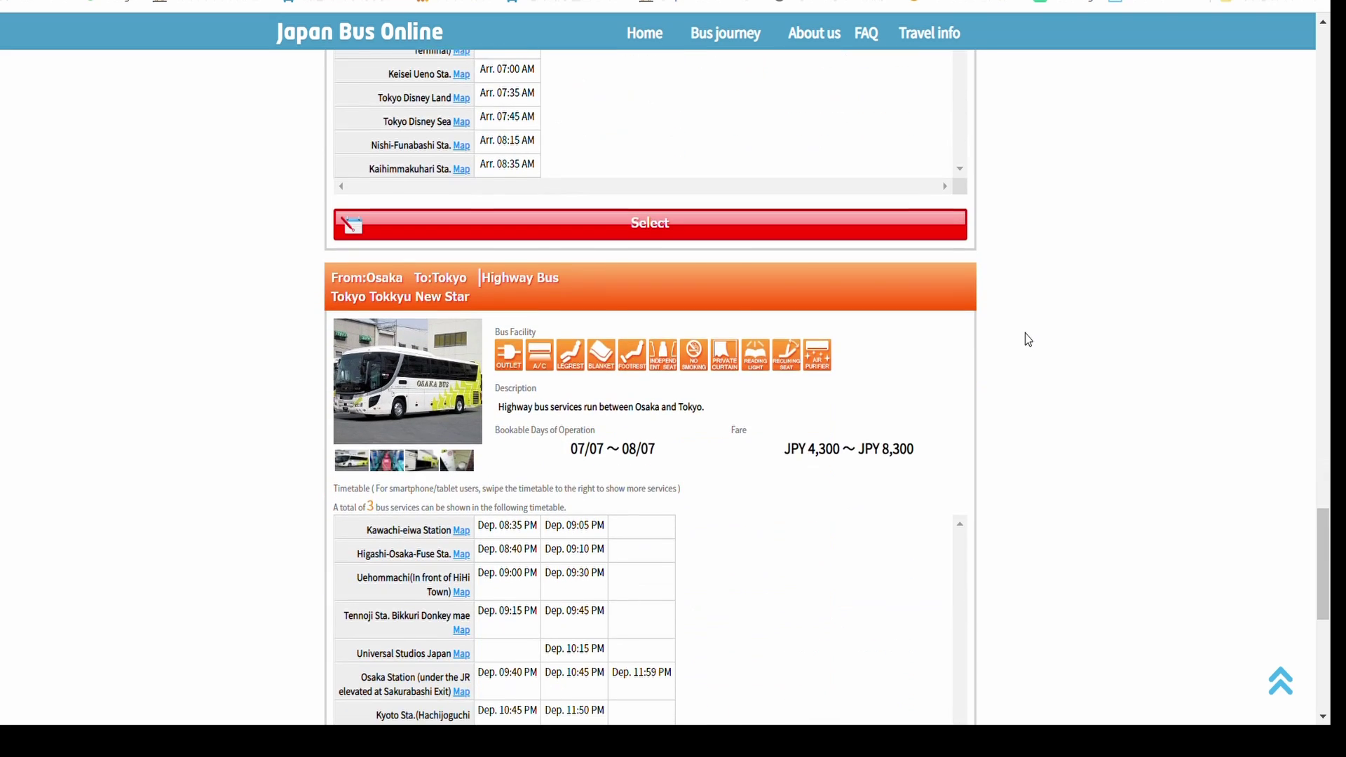
scroll(1020, 329, down, 4)
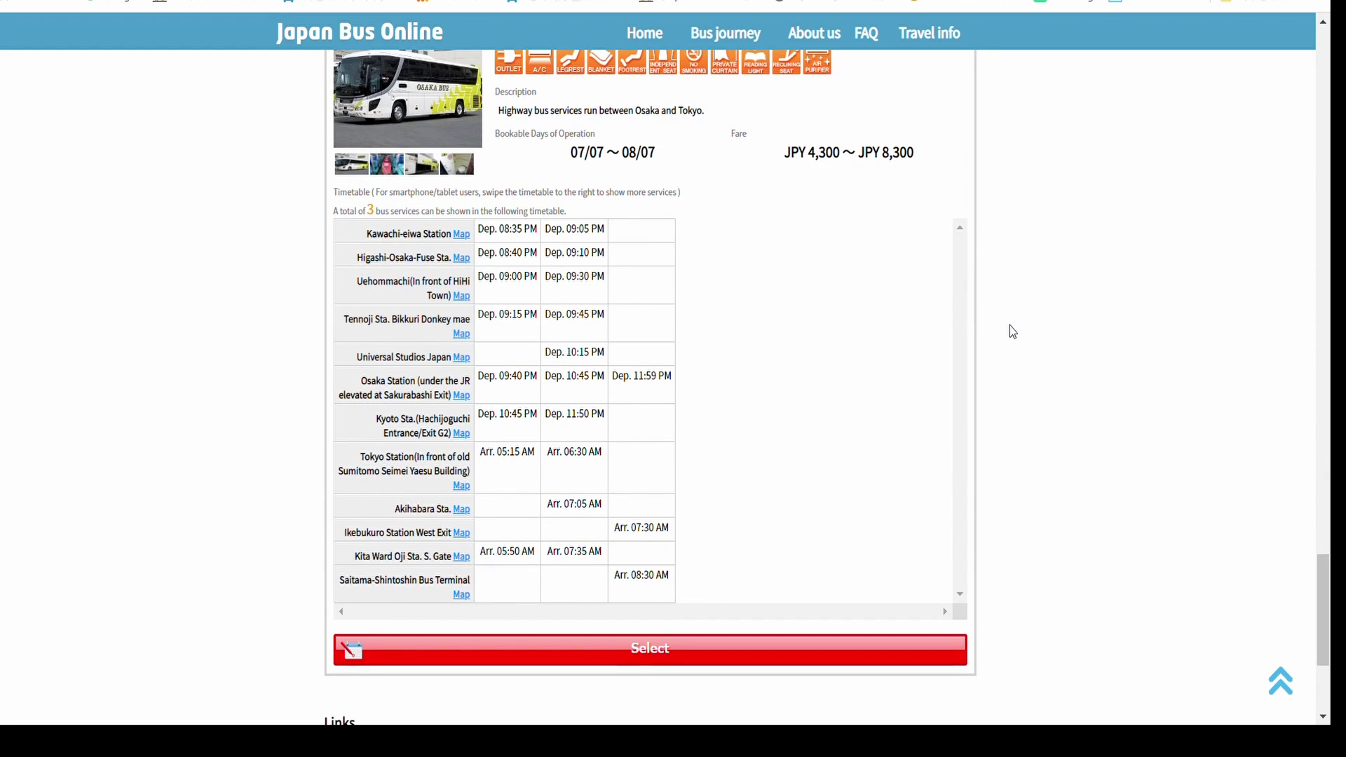
scroll(1010, 326, up, 1)
scroll(1007, 325, down, 1)
scroll(885, 372, up, 1)
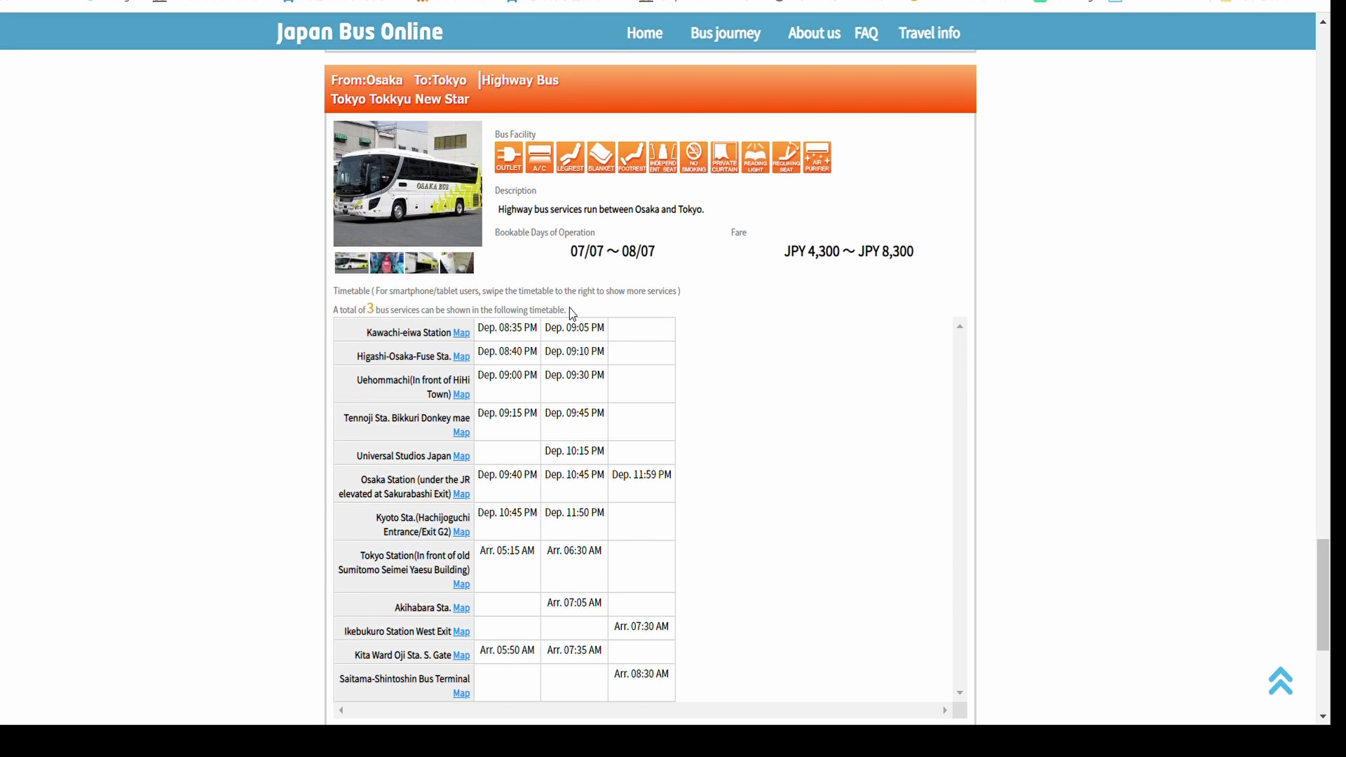
scroll(827, 311, down, 5)
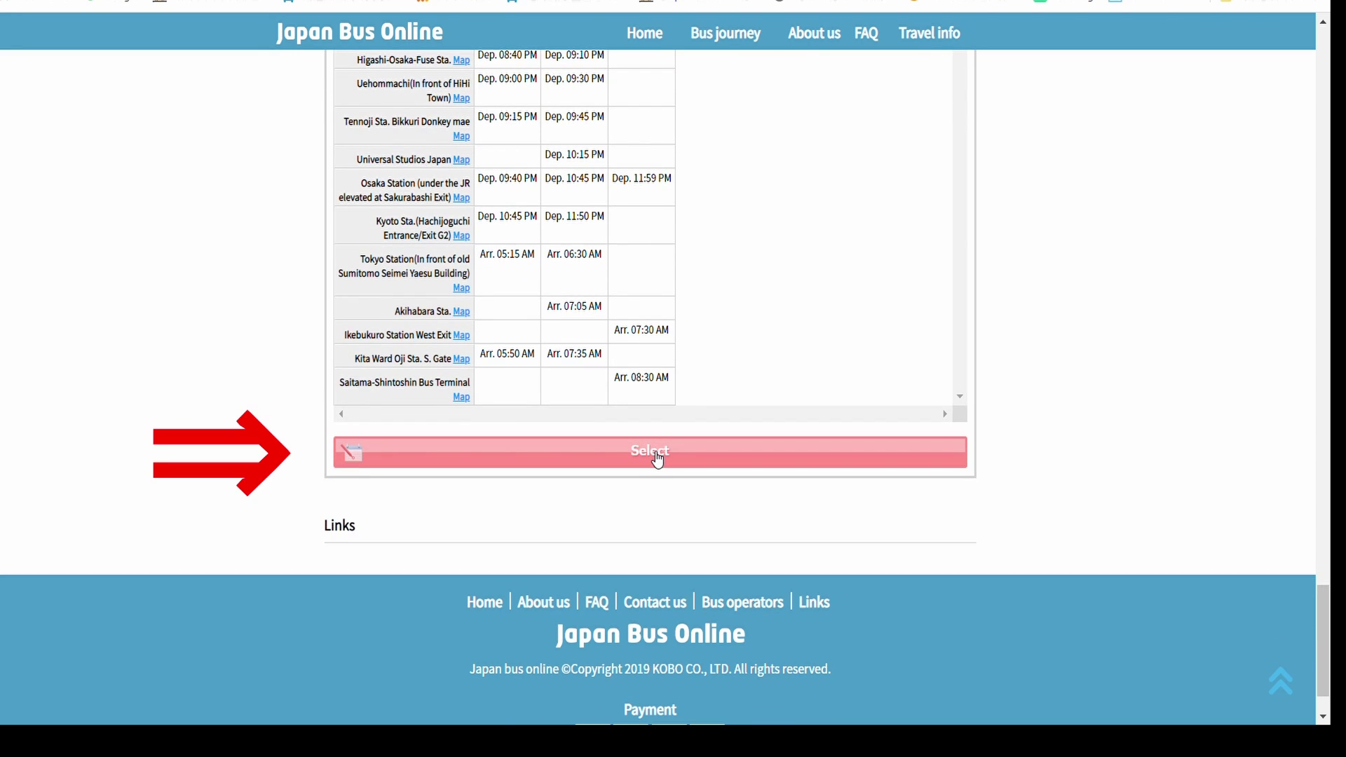
Step: Select the Tokkyu New Star bus with Tokyo Station arrival and view the Osaka Station stop photo
click(657, 456)
scroll(833, 400, down, 3)
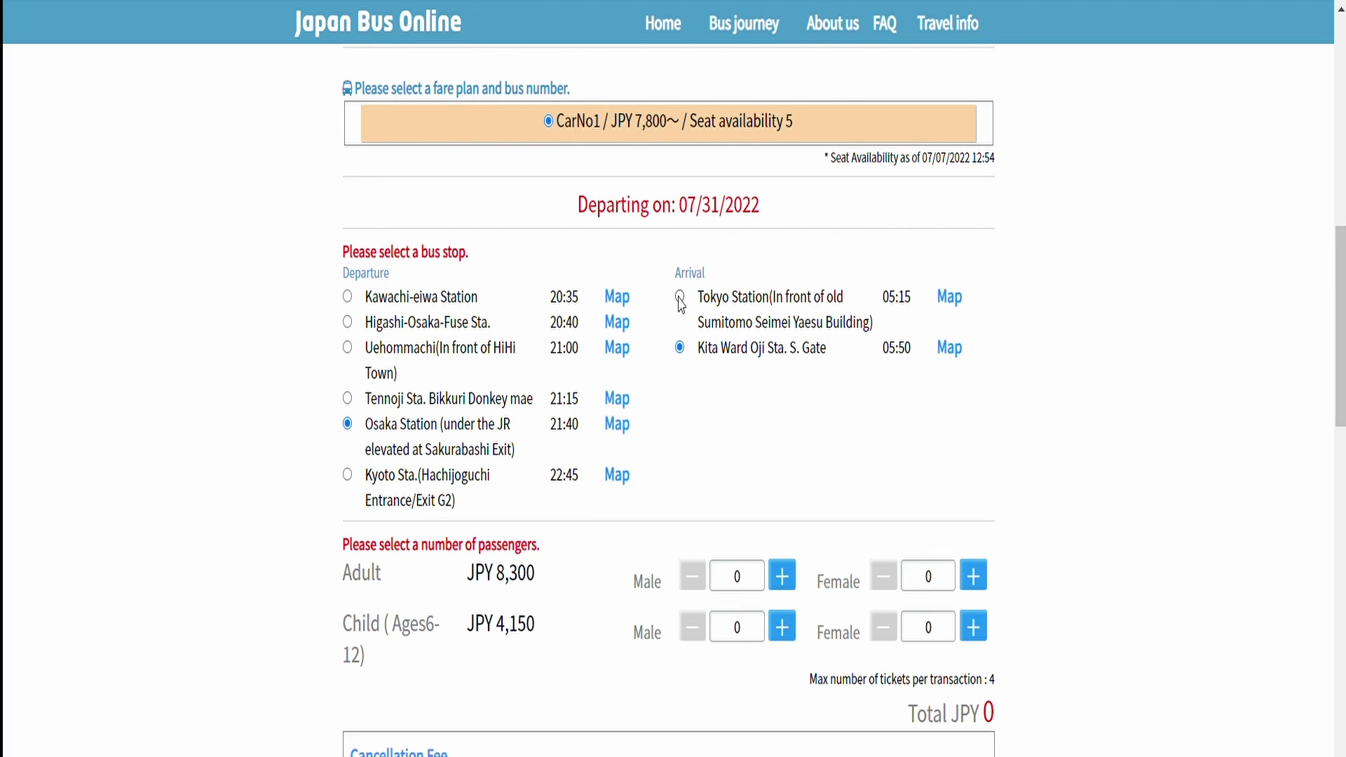
click(680, 296)
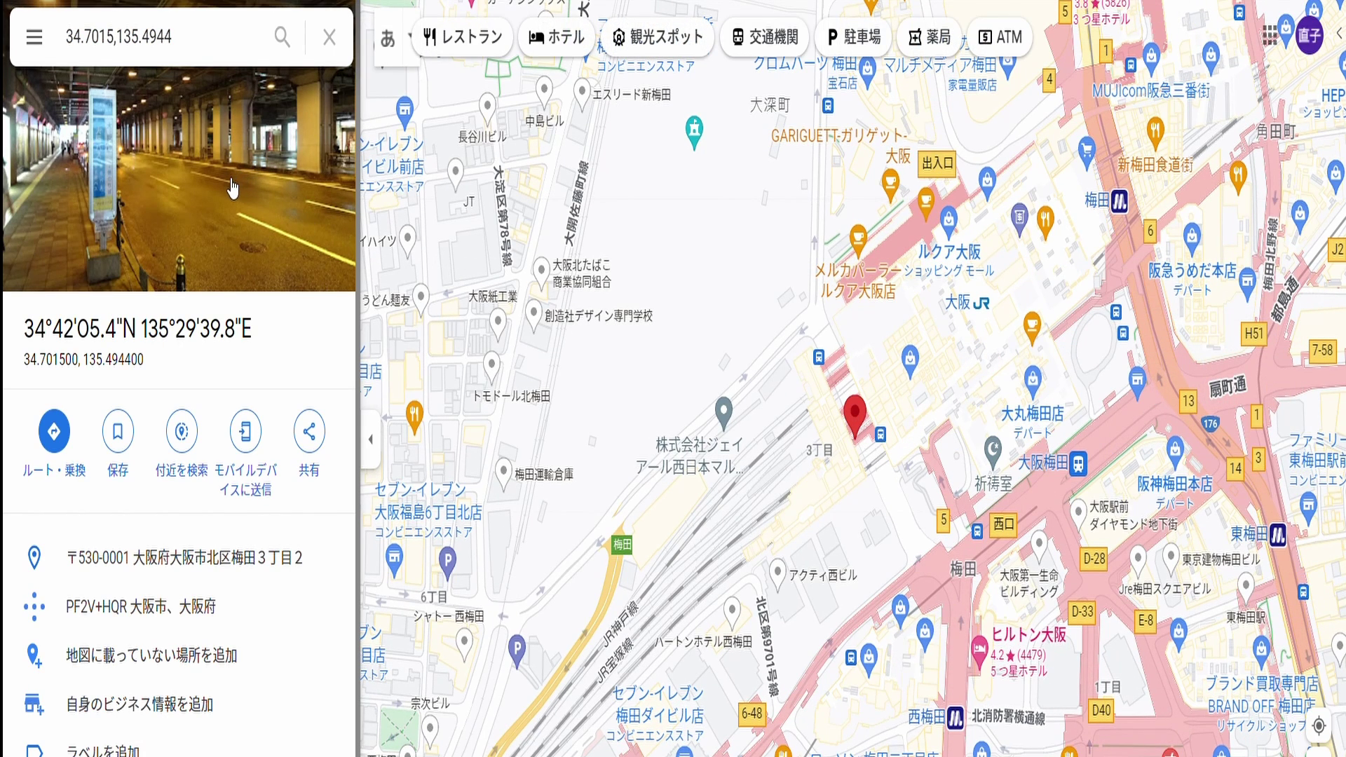
click(234, 188)
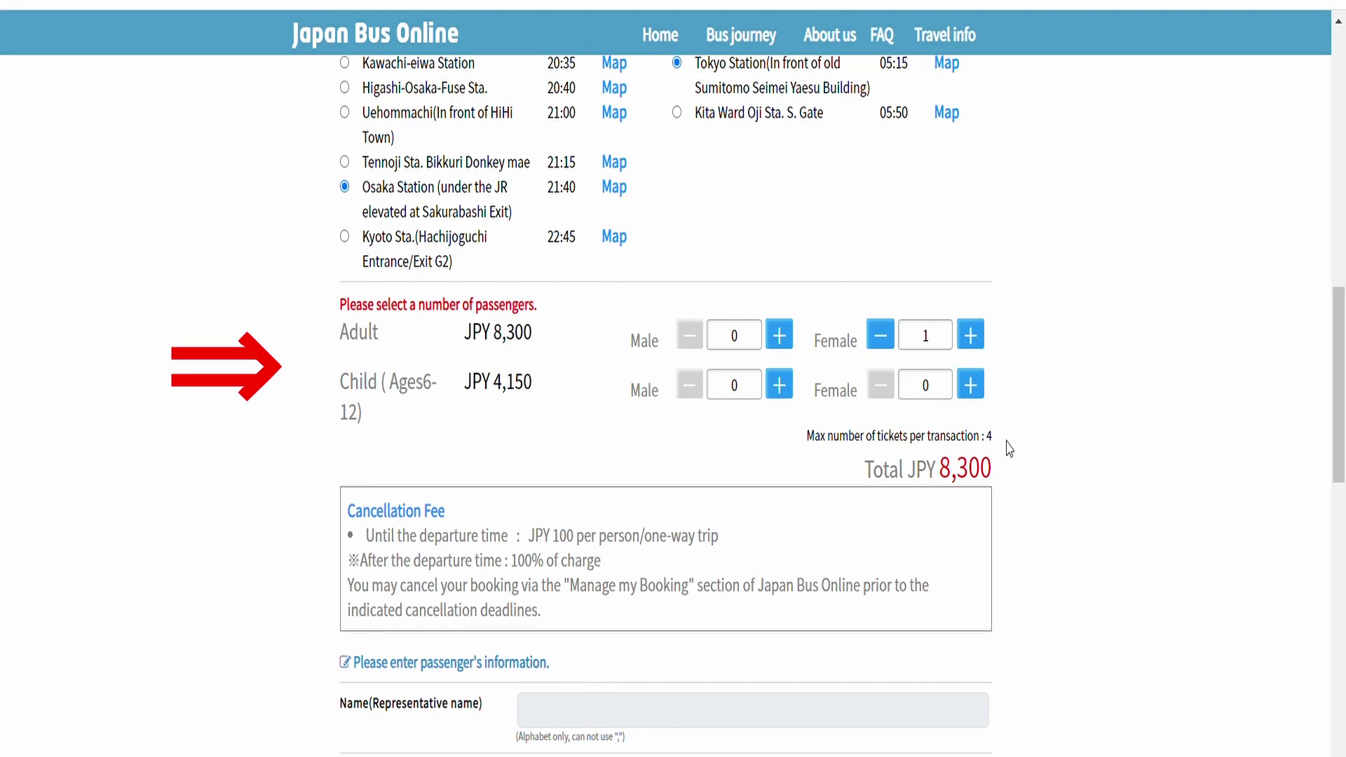
Step: Enter the representative's name in the passenger Name field
scroll(1005, 457, down, 3)
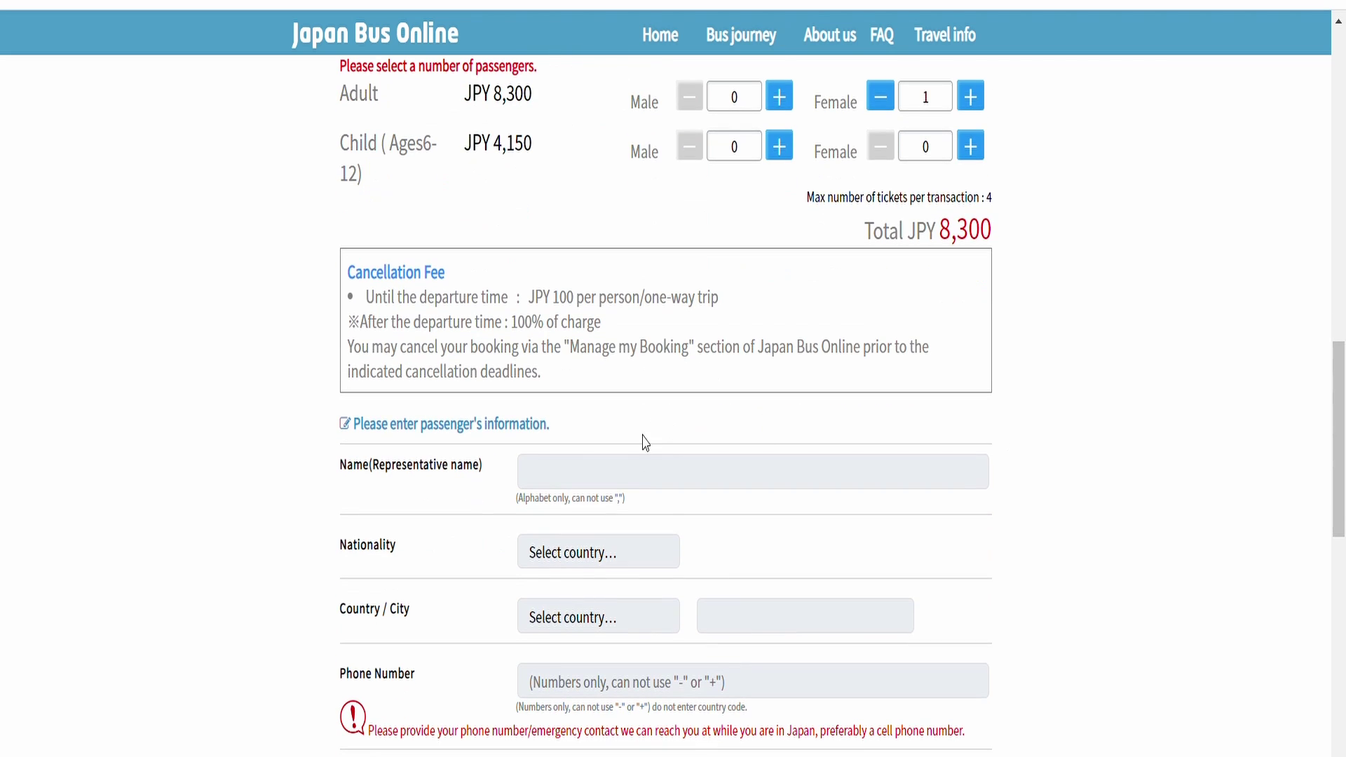
click(731, 473)
text(iwata kobo test)
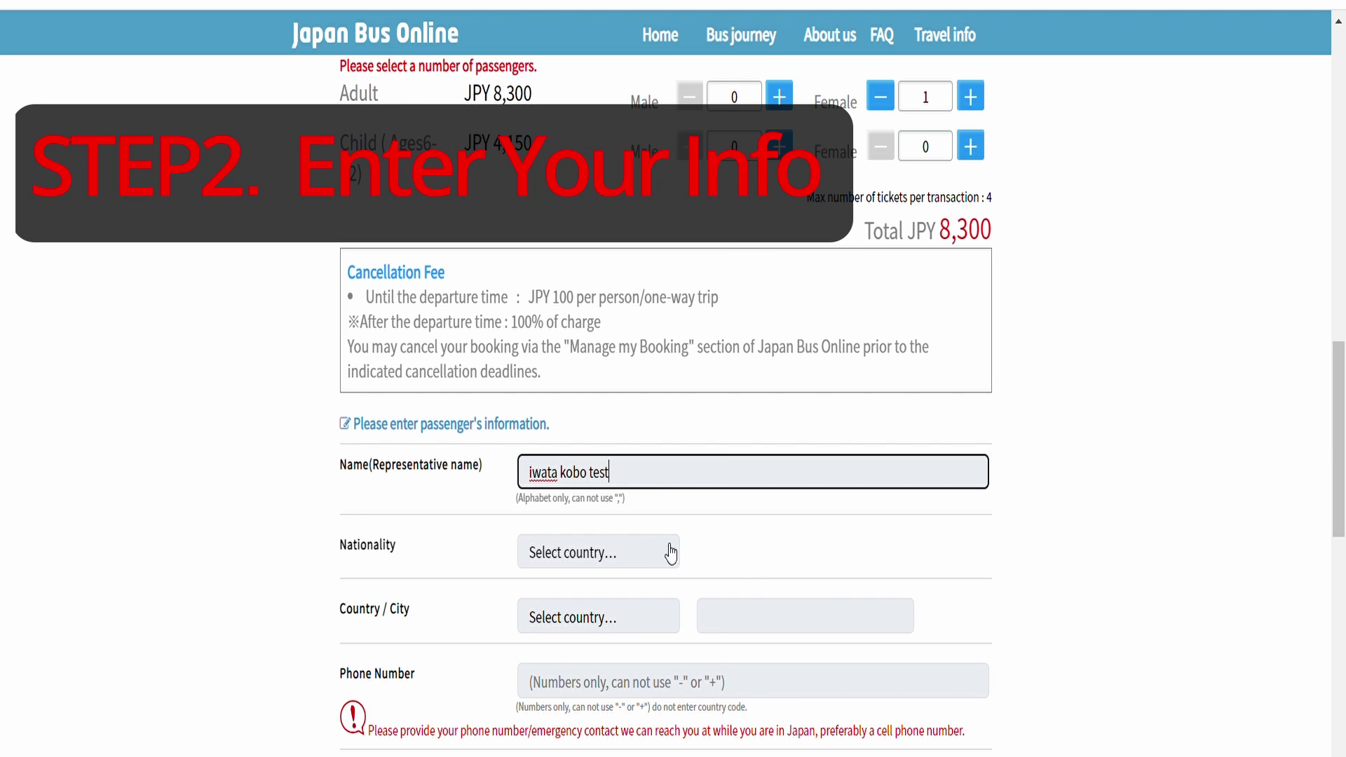
Step: Set nationality to Japan and country/city of residence to Jamaica
click(632, 556)
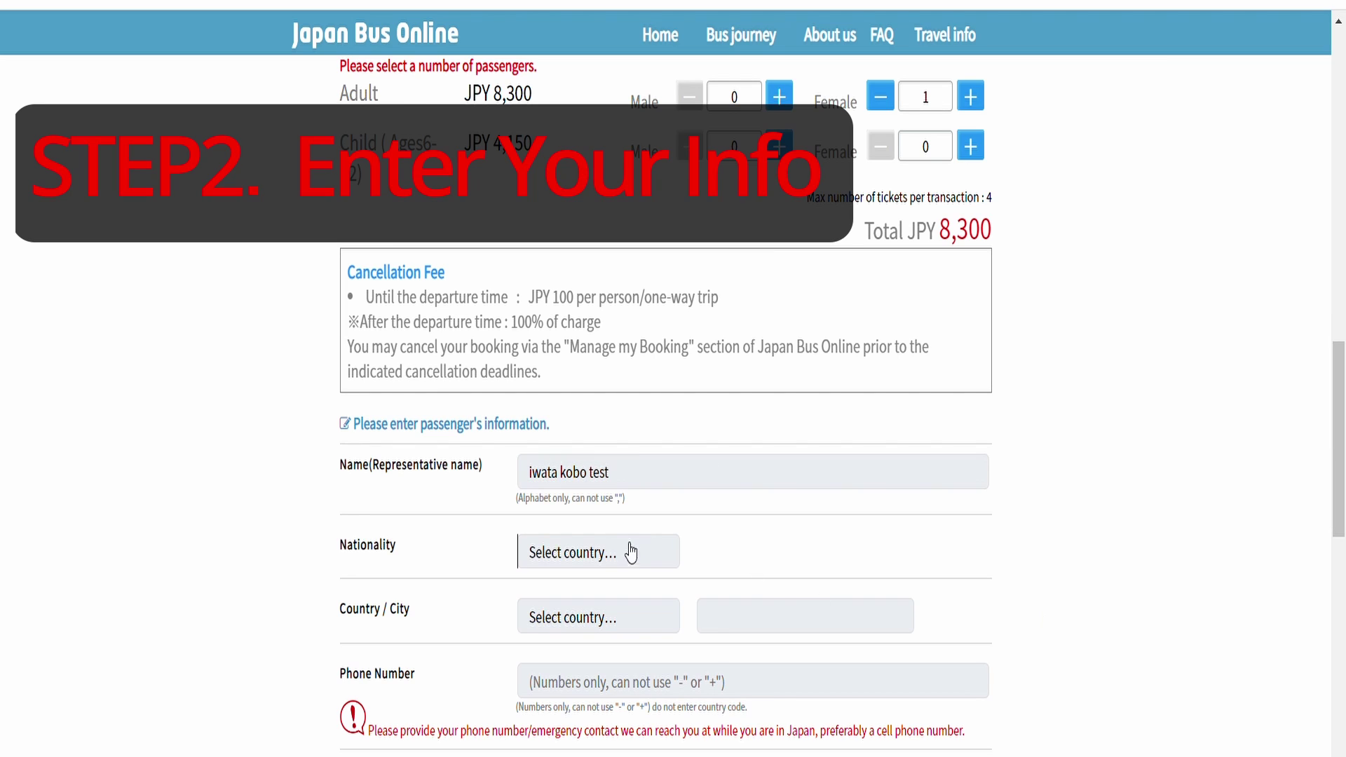
key(j)
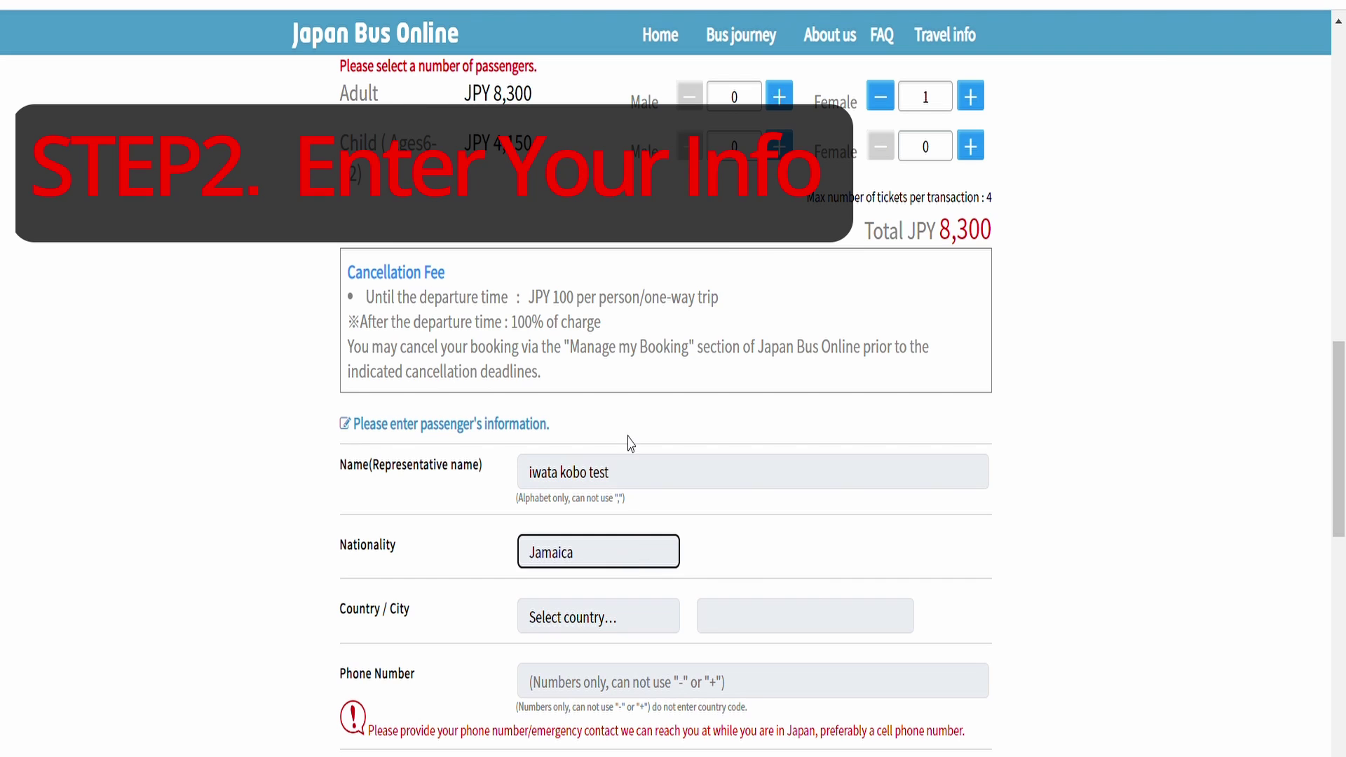
key(j)
click(554, 618)
key(j)
scroll(561, 592, down, 1)
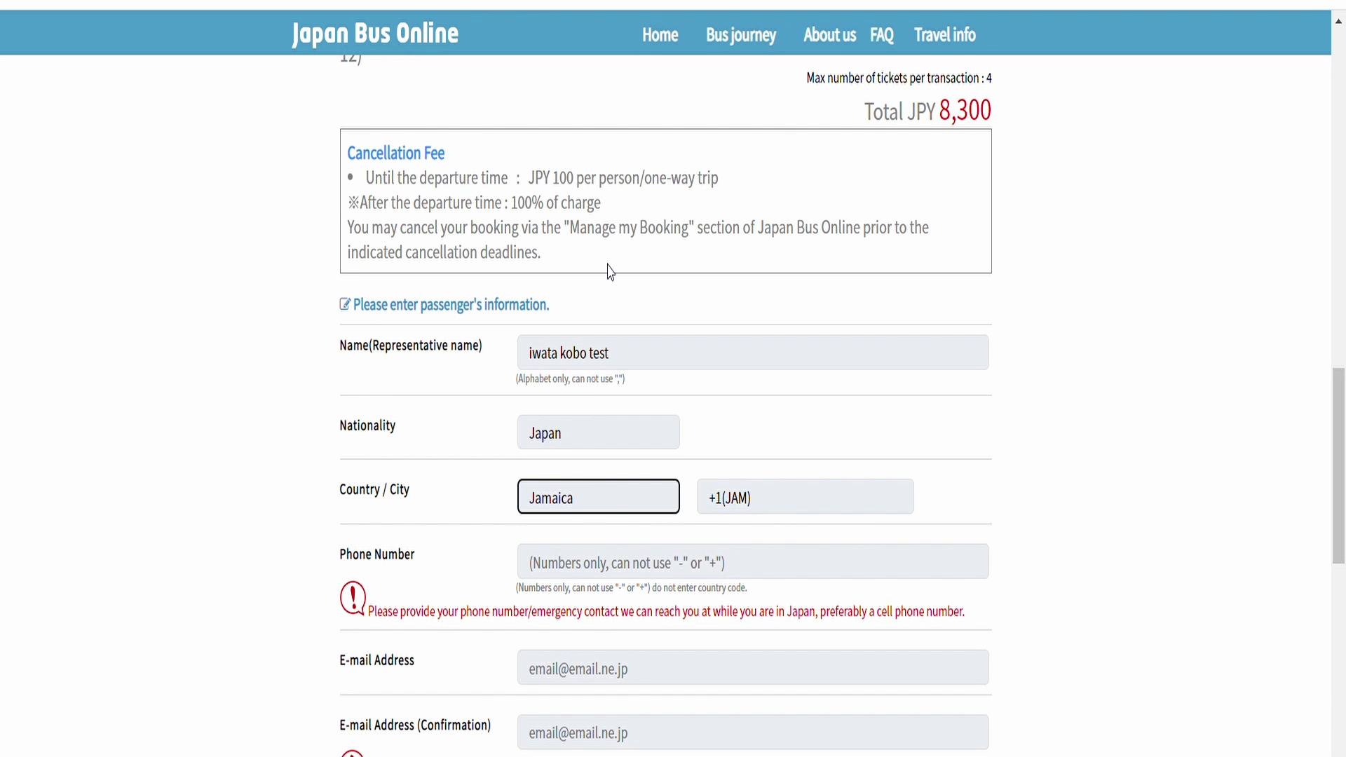
key(j)
scroll(772, 228, down, 10)
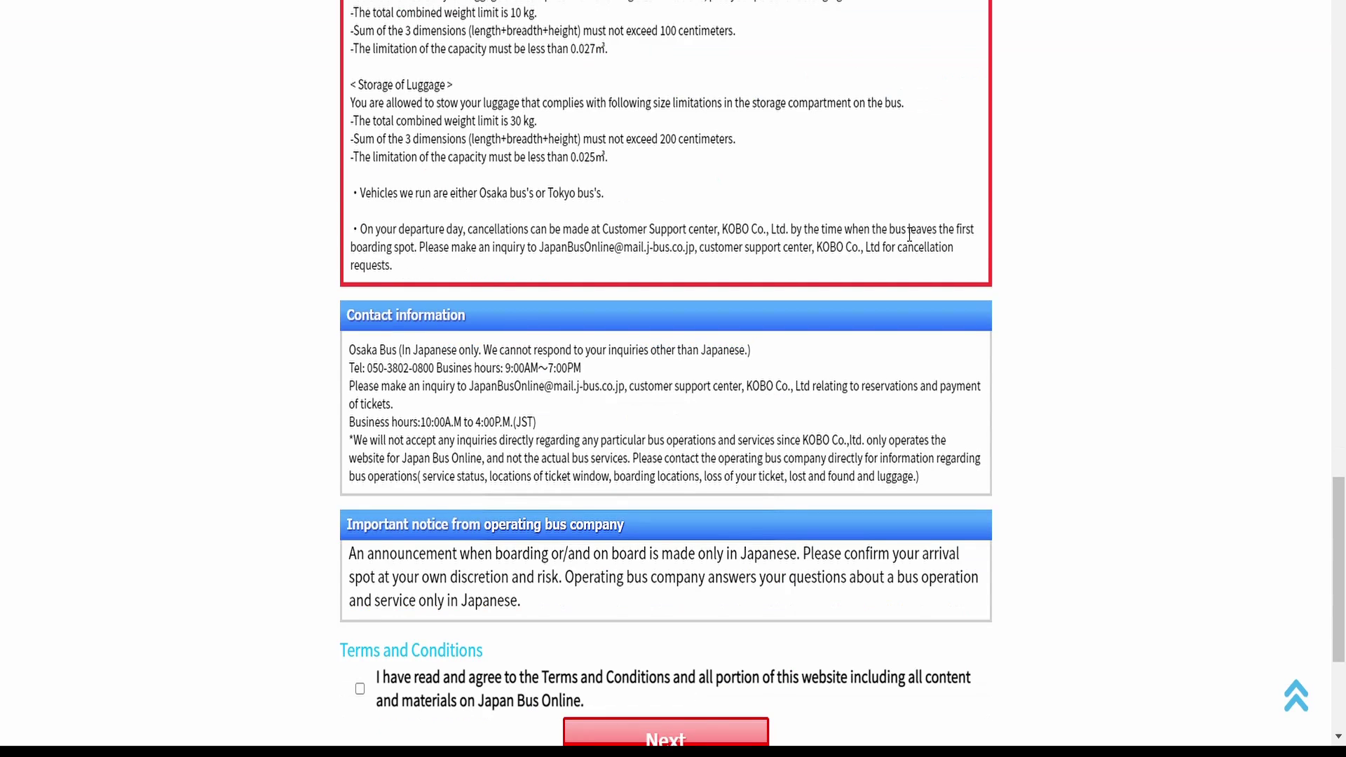
Step: Accept the terms and conditions and continue to the Reservation Details page
scroll(910, 234, down, 2)
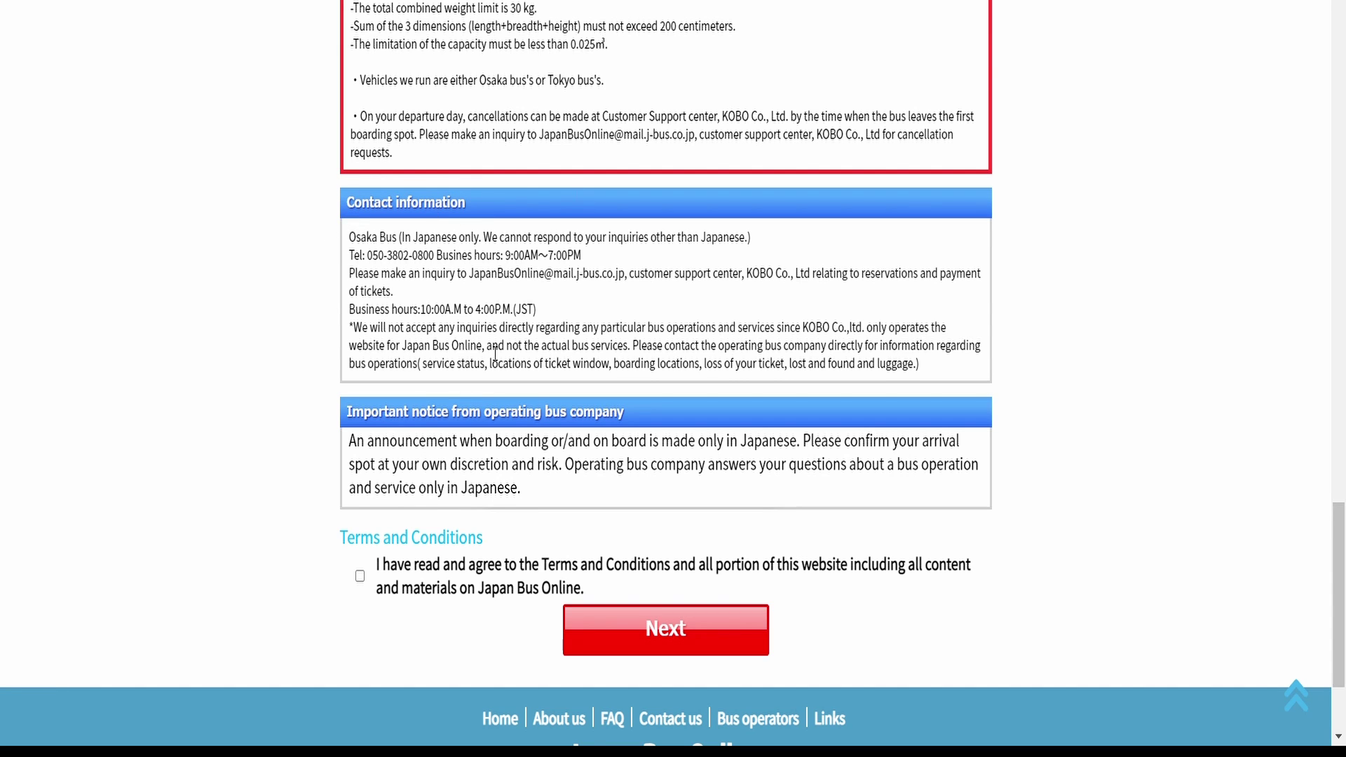
scroll(634, 362, down, 2)
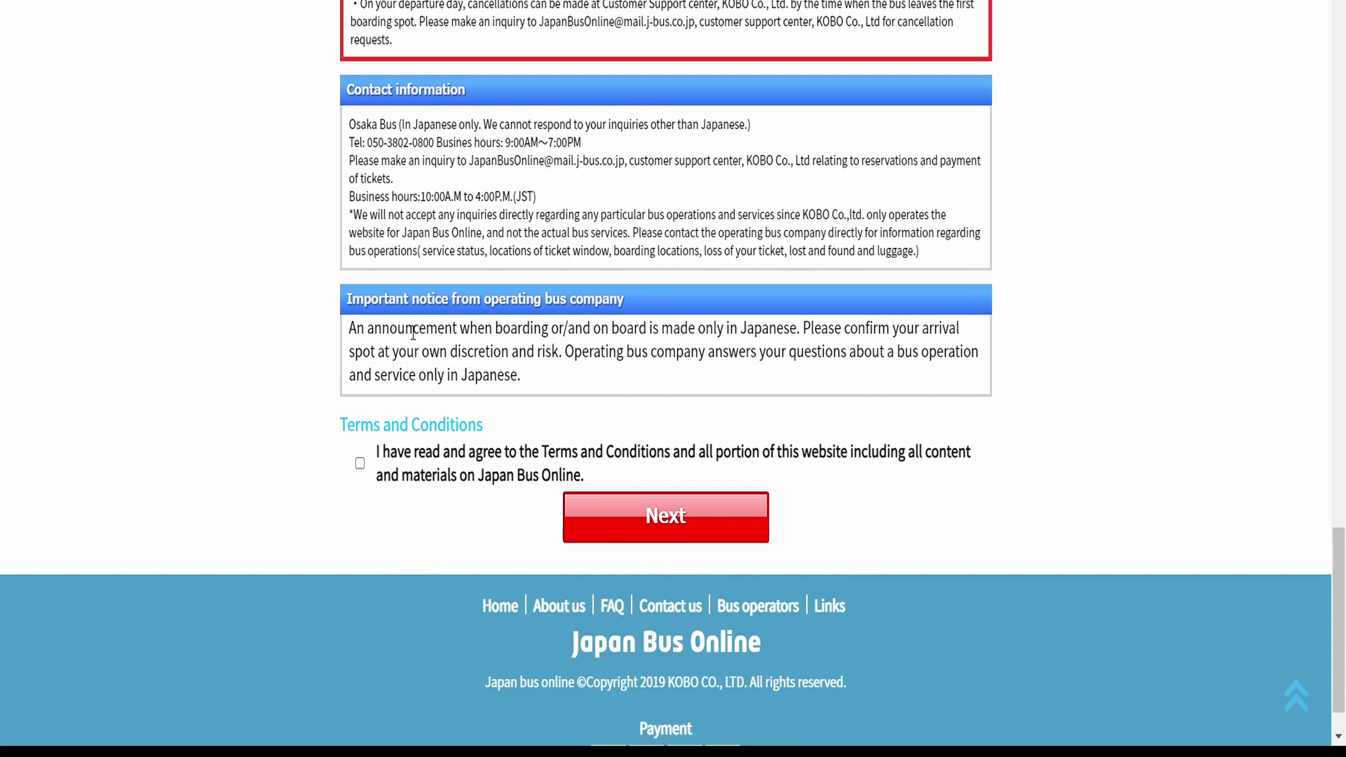
scroll(430, 352, down, 1)
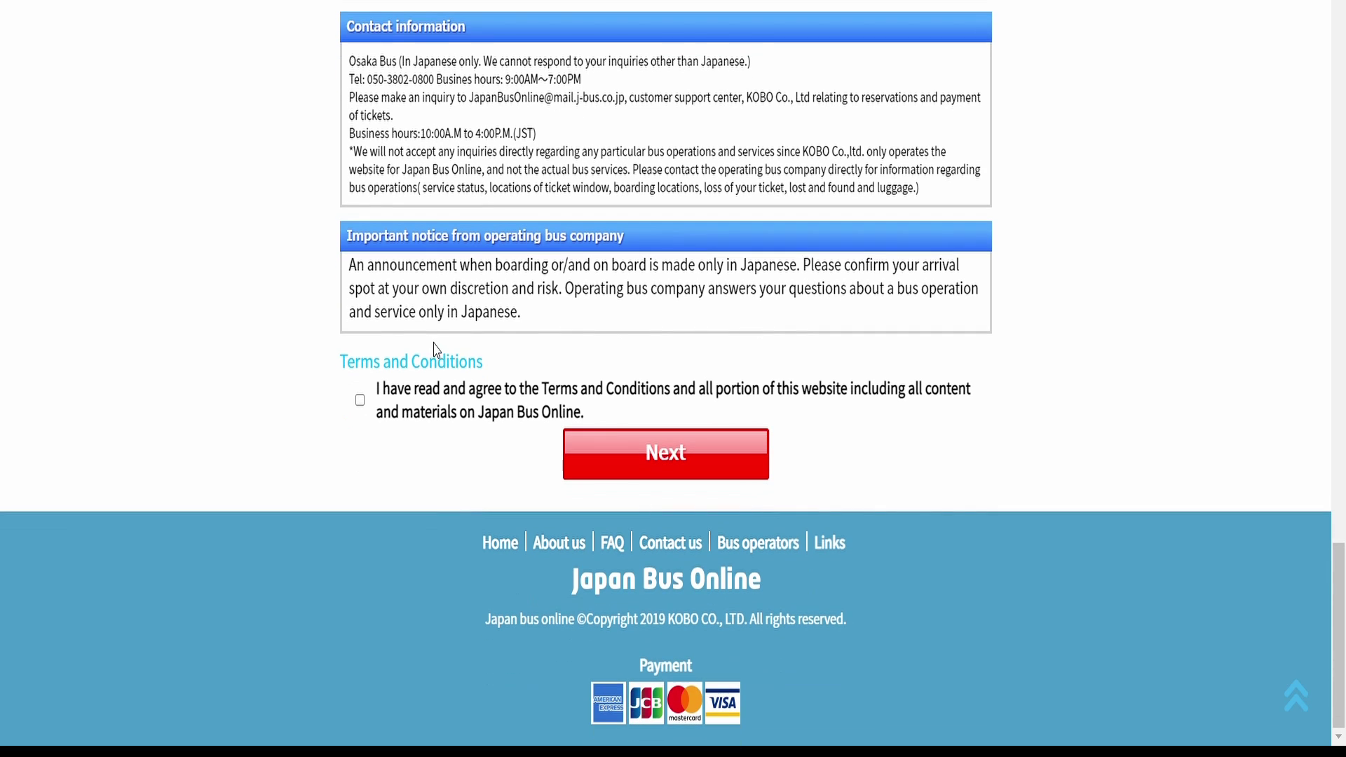
click(360, 400)
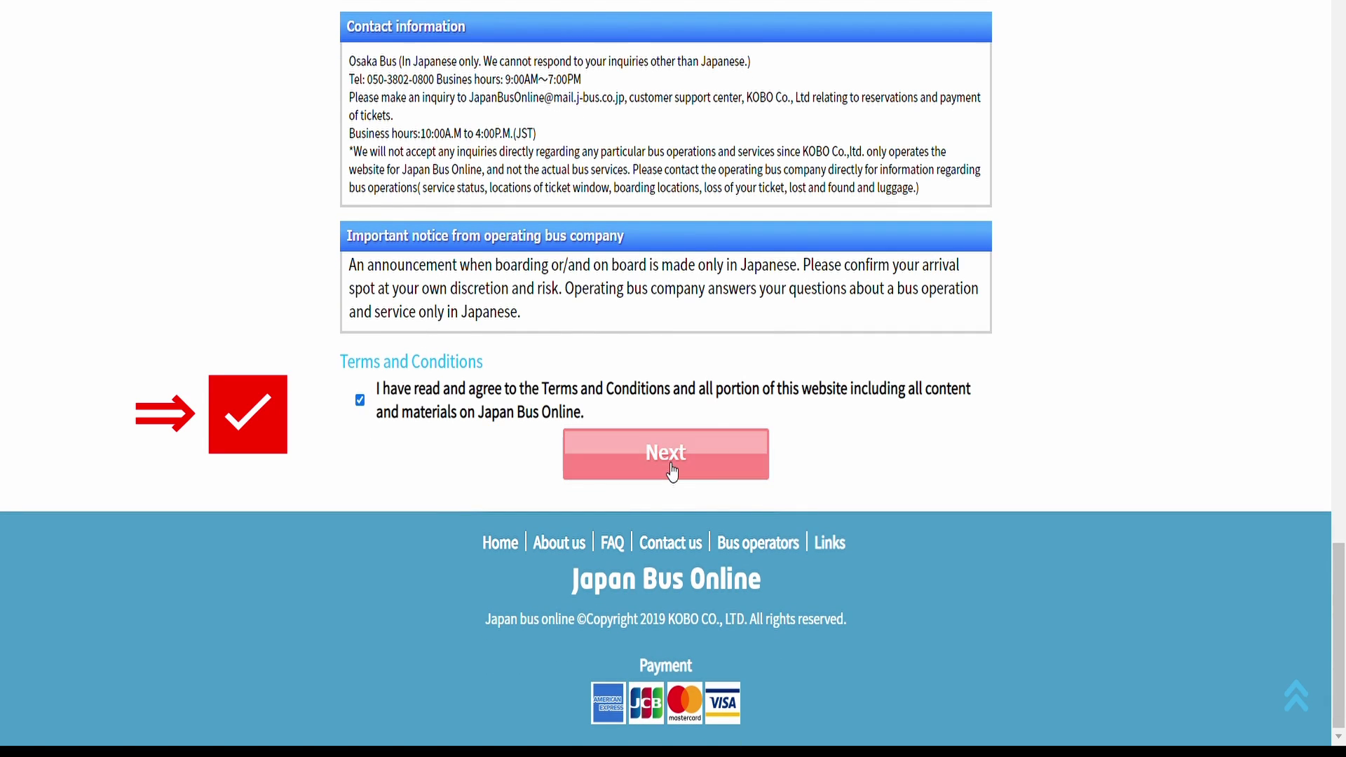
click(671, 473)
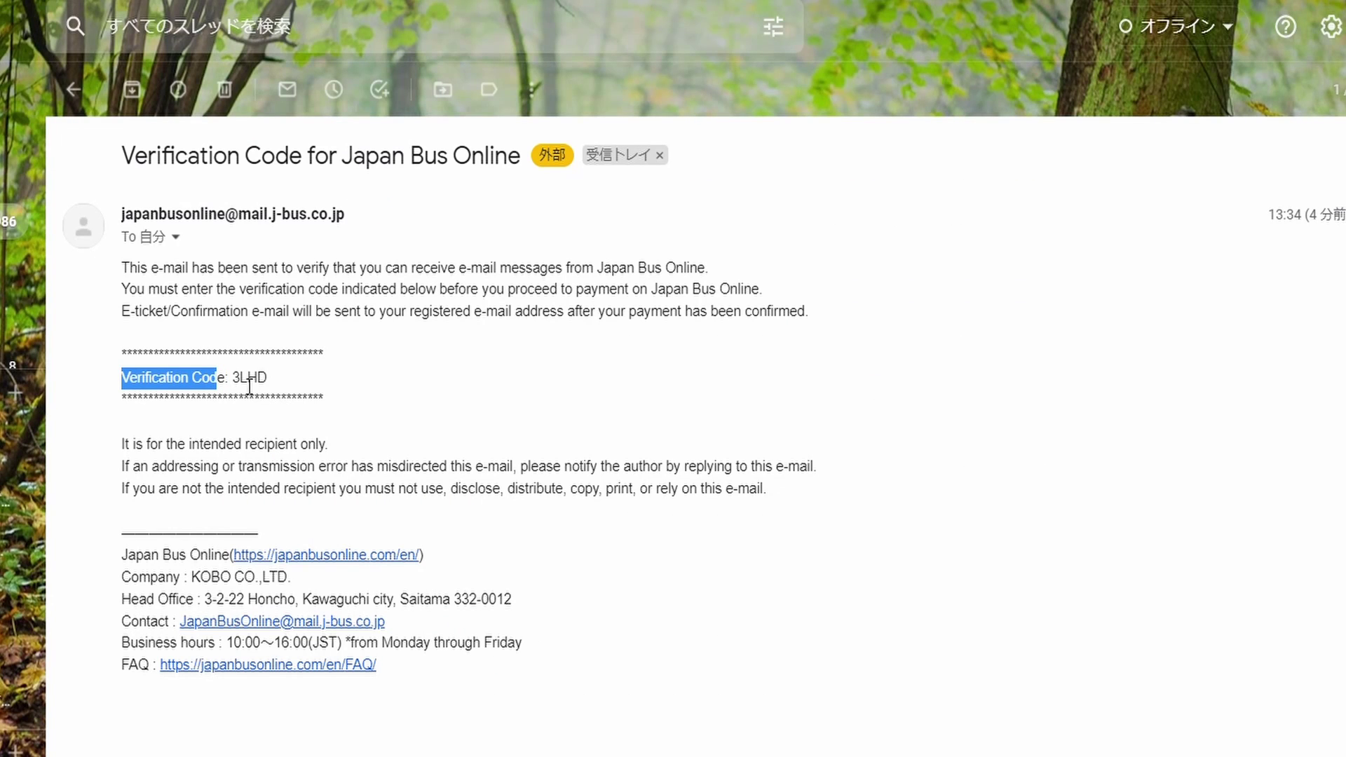
Step: Select the verification code in the Japan Bus Online email
double_click(247, 379)
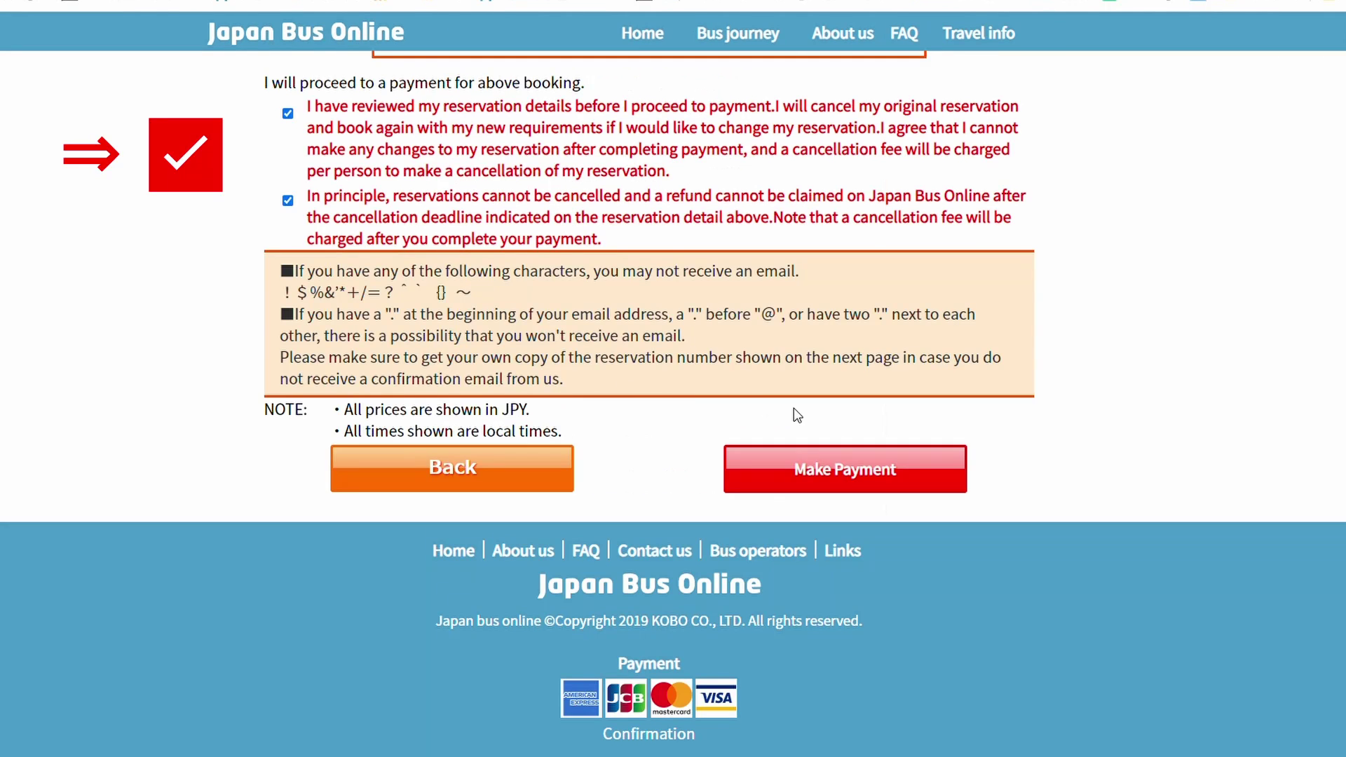
Step: Submit payment for the JPY 8,300 Tokkyu New Star booking
click(845, 484)
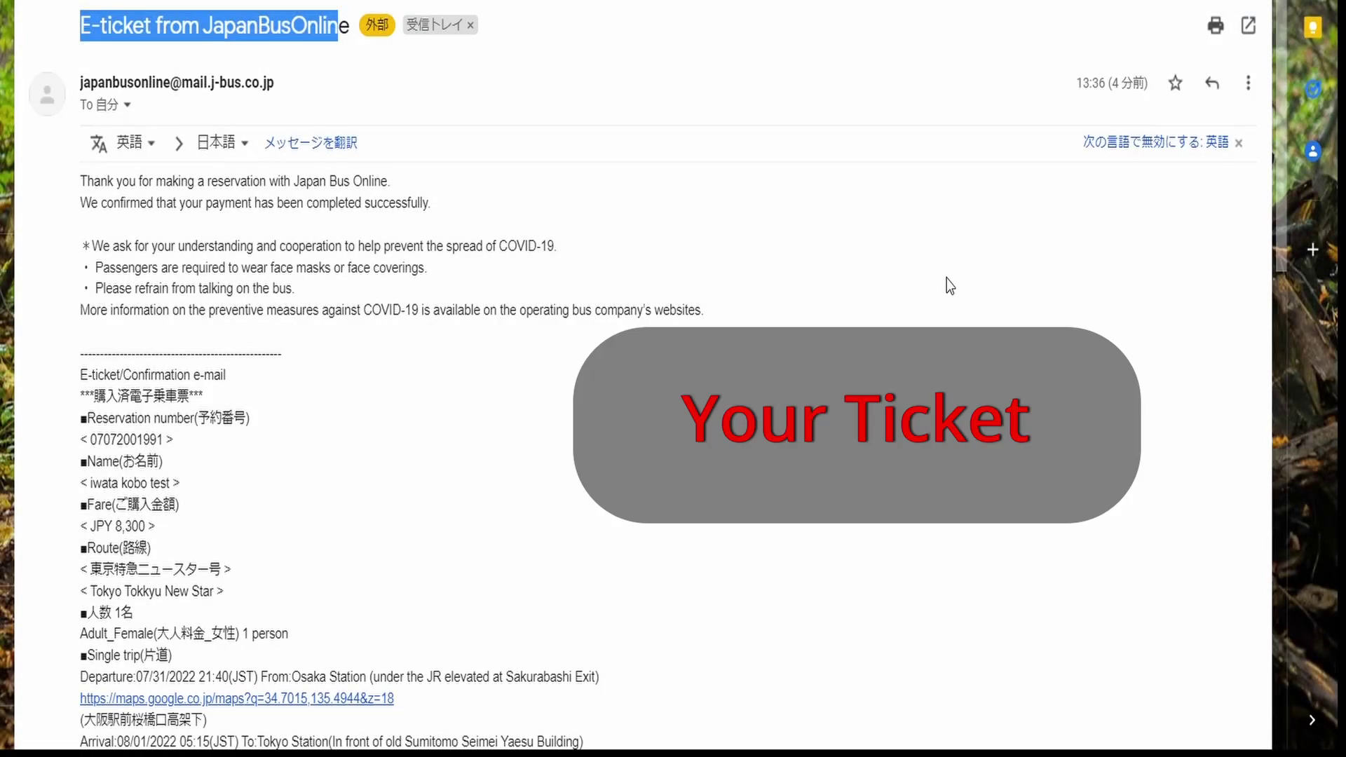
Step: Scroll through the e-ticket email to review the Osaka Station to Tokyo Station trip details
scroll(949, 285, down, 1)
scroll(835, 278, down, 2)
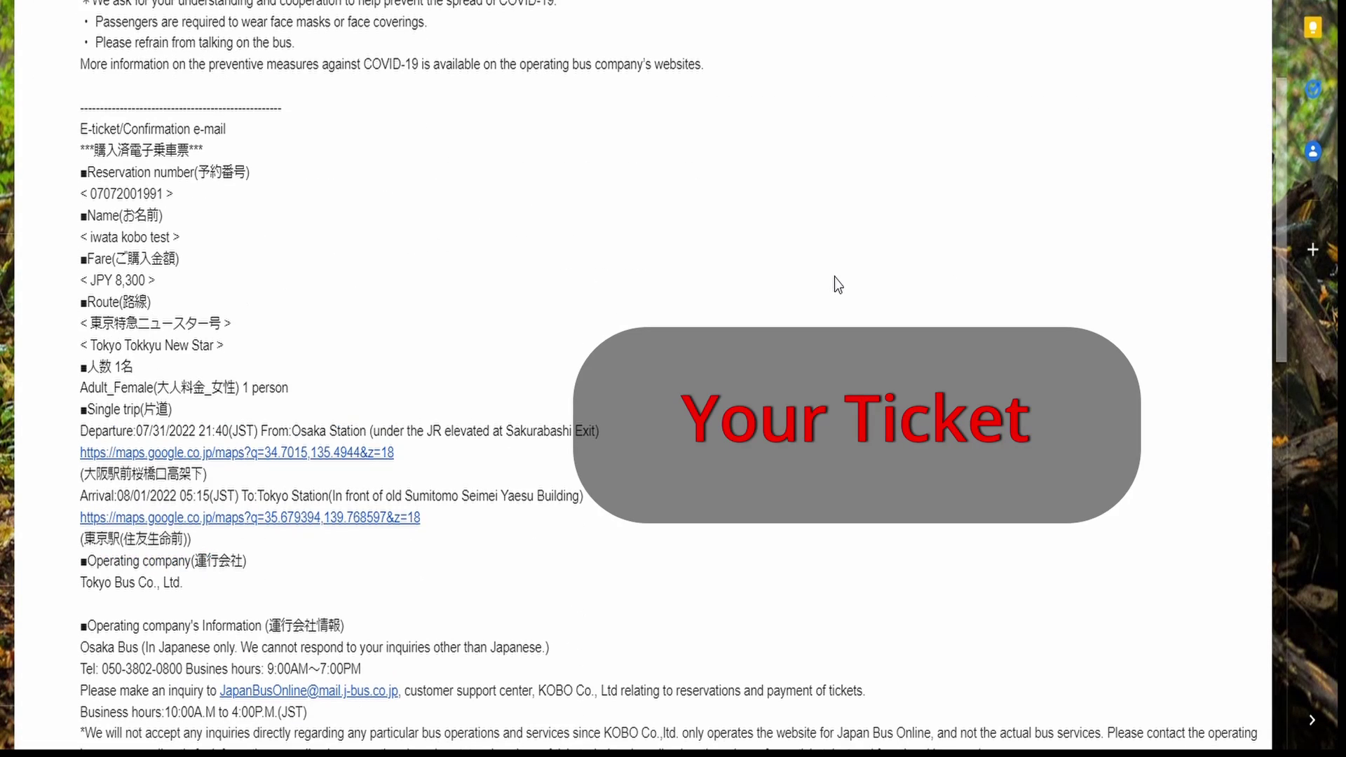
scroll(840, 266, down, 2)
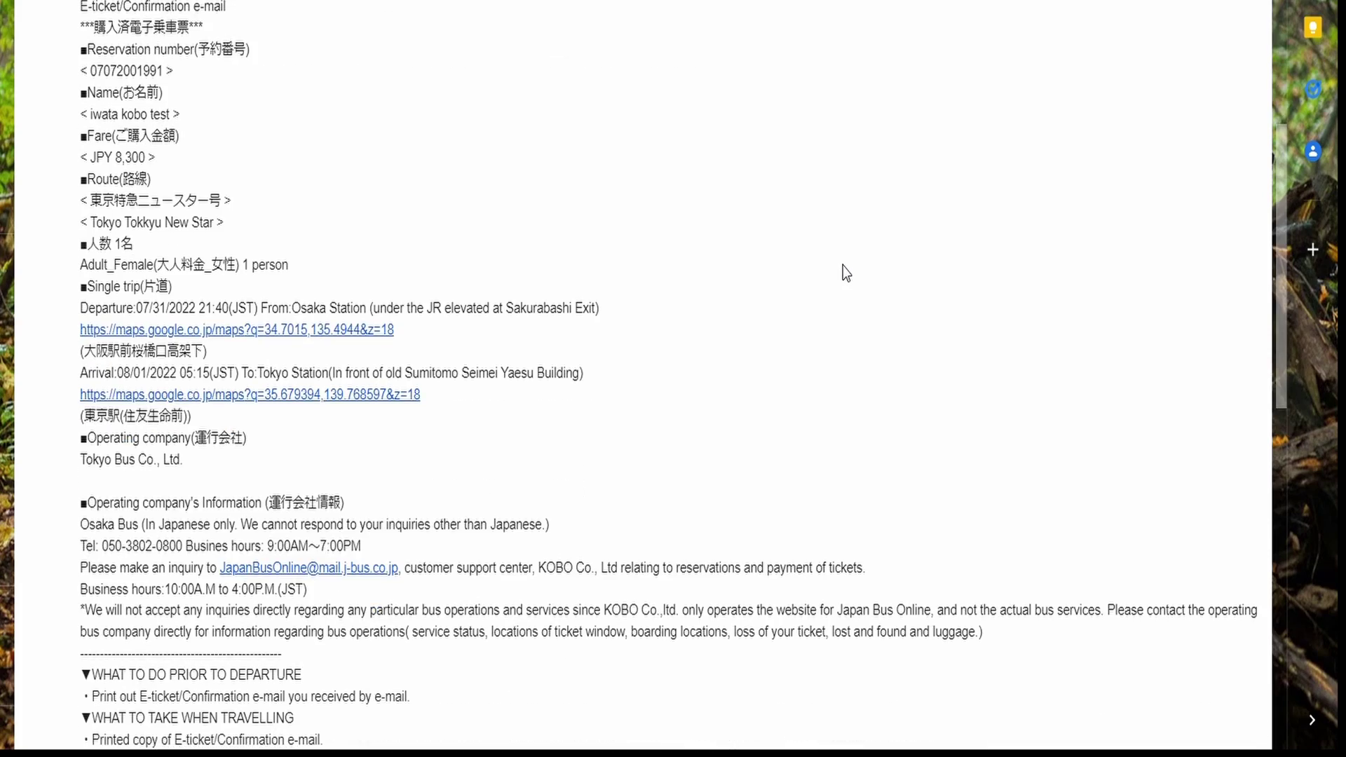
scroll(845, 262, down, 8)
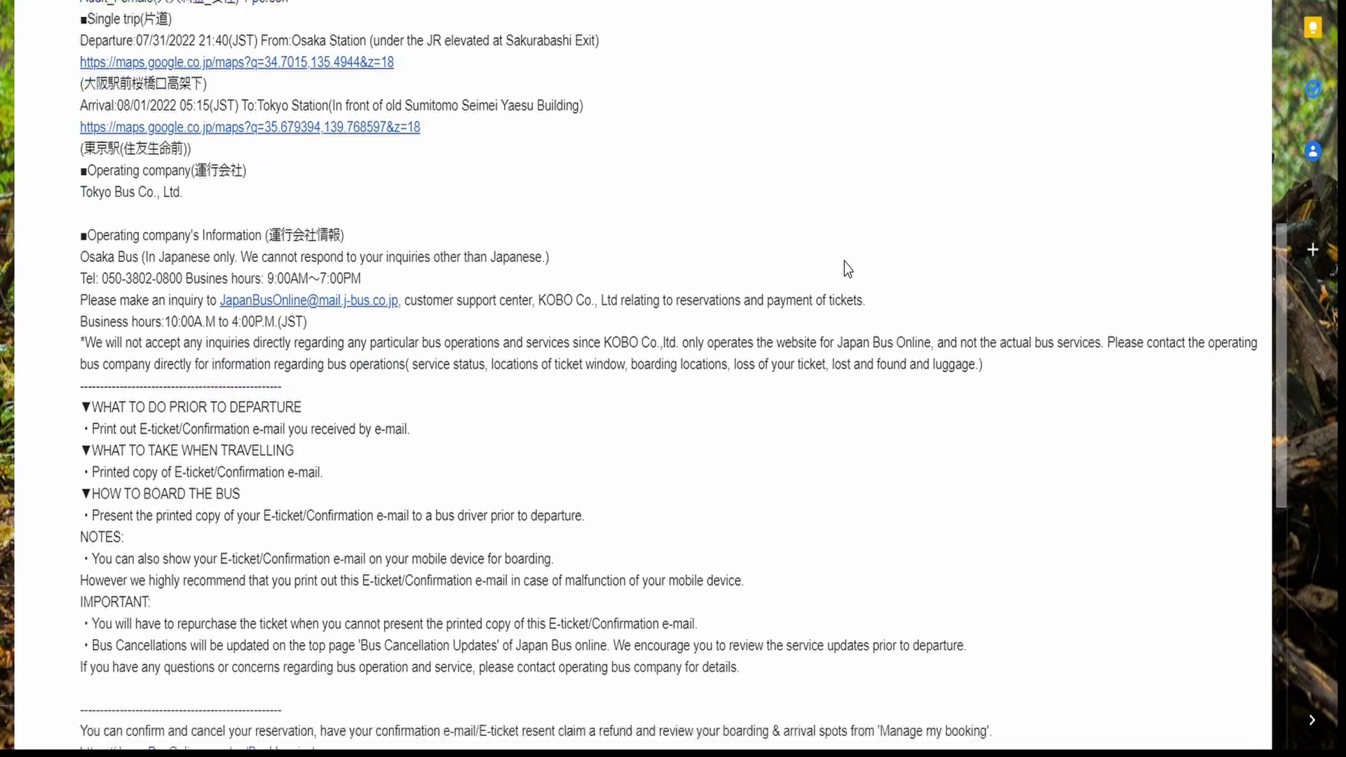